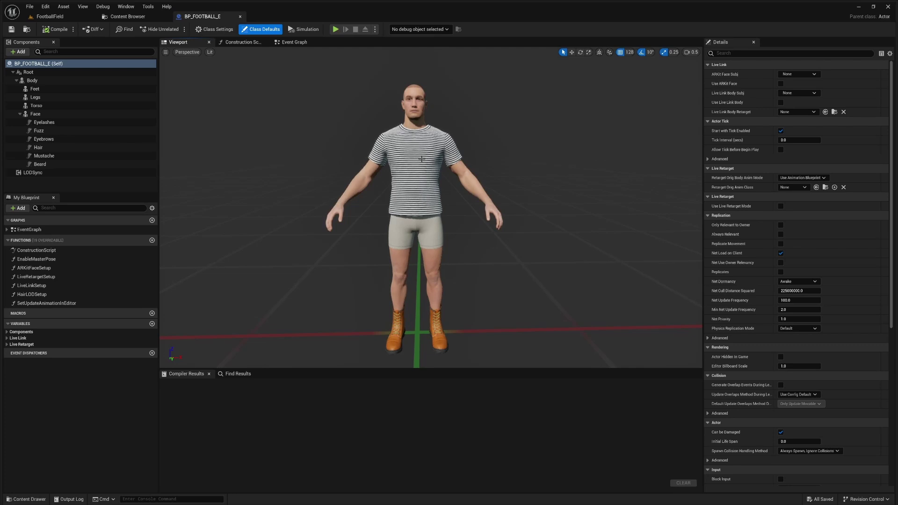
# Inspect the skeletal meshes assigned to the Torso, Legs and Feet components of BP_FOOTBALL_E.
pyautogui.click(48, 107)
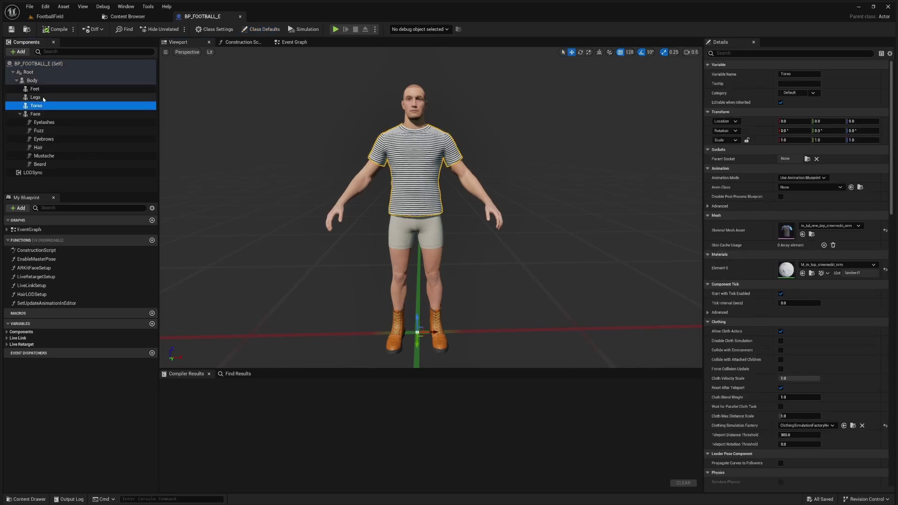
pyautogui.click(43, 99)
pyautogui.click(36, 89)
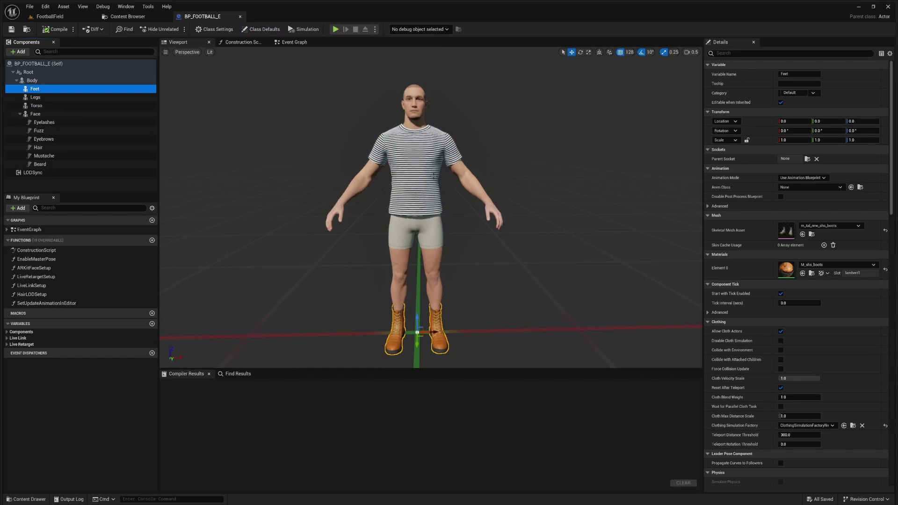
# Duplicate the BP_FOOTBALL_E blueprint in the FOOTBALL_E folder, accepting the suggested name.
pyautogui.click(127, 16)
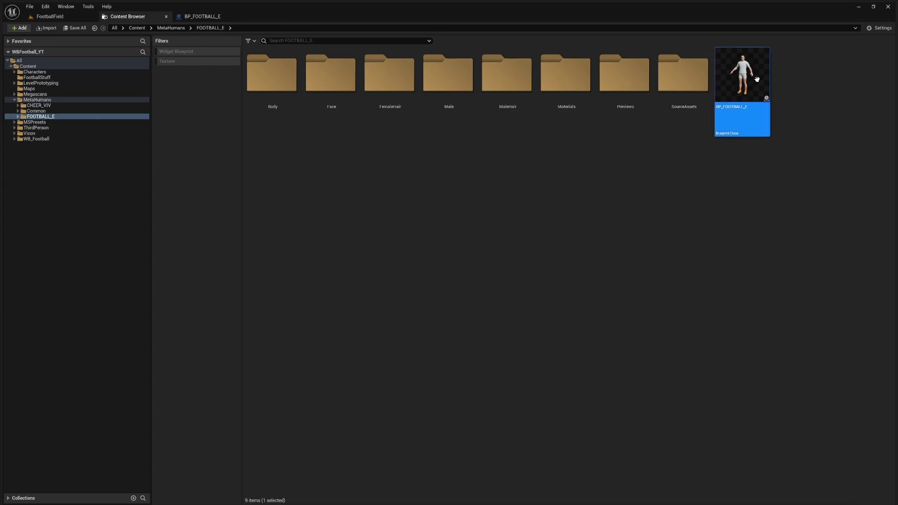
pyautogui.hotkey('ctrl', 'd')
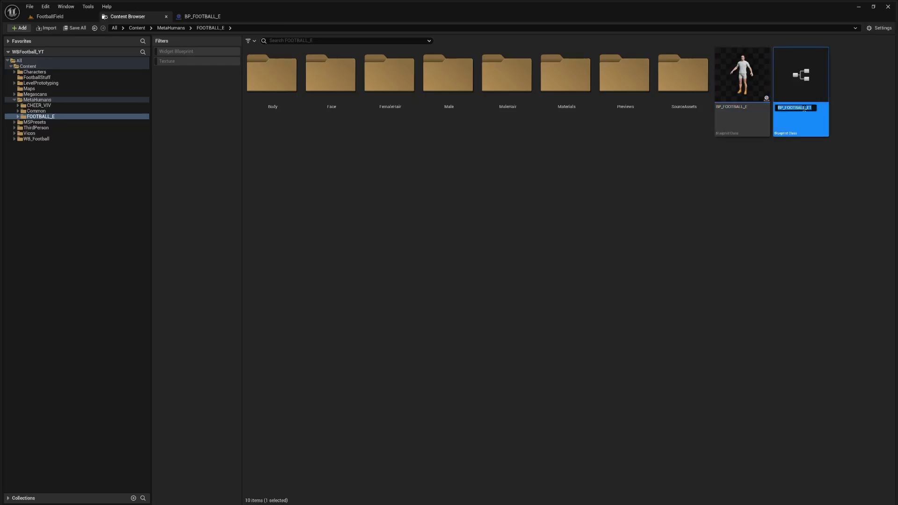
pyautogui.press('Return')
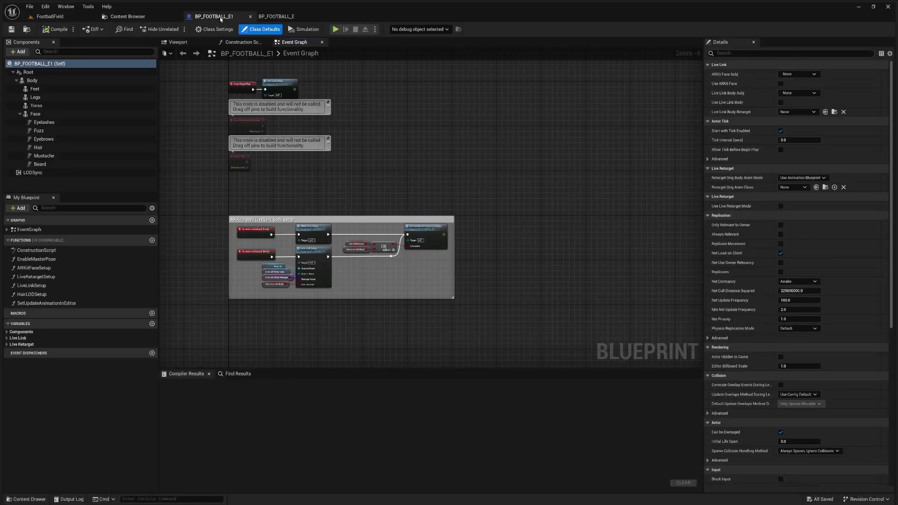
# Set the Forced LOD of the LODSync component in BP_FOOTBALL_E1 to 0.
pyautogui.click(188, 45)
pyautogui.scroll(-3, 430, 207)
pyautogui.moveTo(431, 207)
pyautogui.mouseDown(button='right')
pyautogui.moveTo(451, 207)
pyautogui.moveTo(355, 207)
pyautogui.moveTo(473, 207)
pyautogui.moveTo(430, 207)
pyautogui.mouseUp(button='right')
pyautogui.press('w')
pyautogui.scroll(-1, 430, 207)
pyautogui.press('s')
pyautogui.click(32, 172)
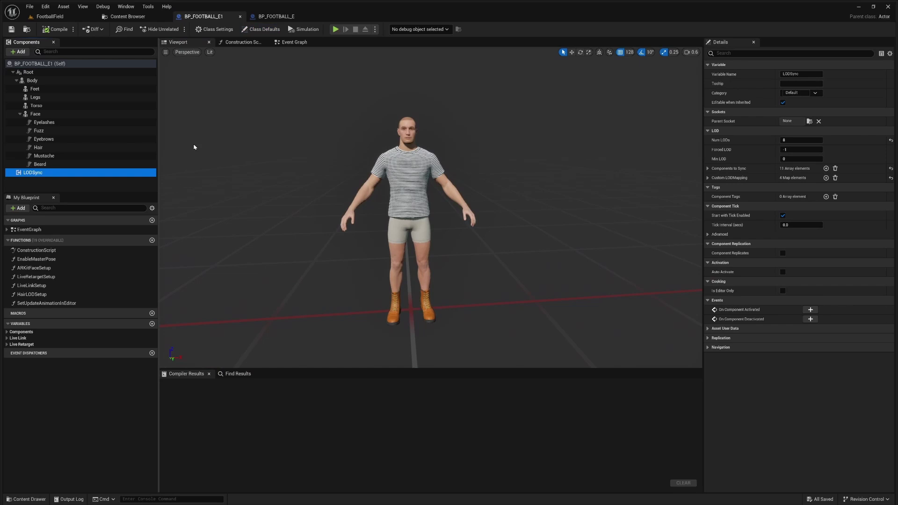
pyautogui.click(793, 149)
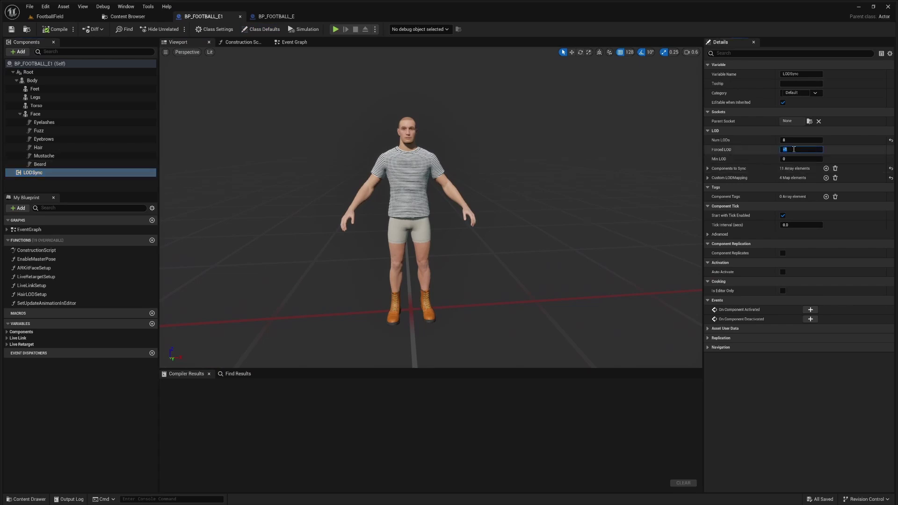
pyautogui.write('0')
pyautogui.press('Return')
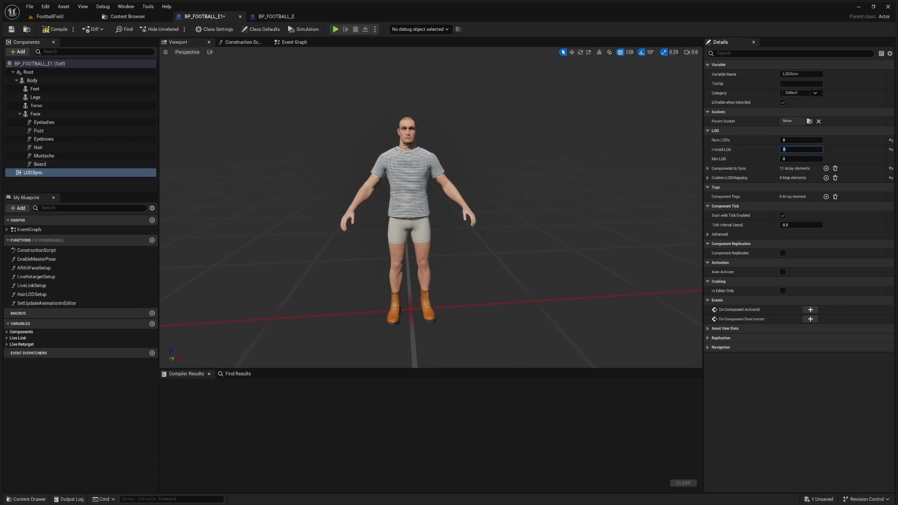
pyautogui.click(708, 178)
pyautogui.click(708, 178)
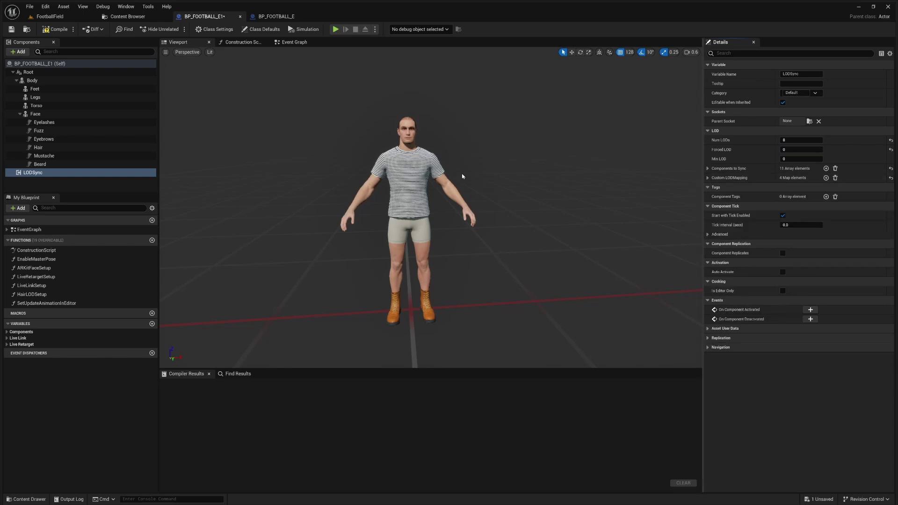
# Select the character's Torso component and check the choices for its skeletal mesh asset.
pyautogui.moveTo(455, 178); pyautogui.dragTo(455, 178, button='right')
pyautogui.scroll(-1, 456, 177)
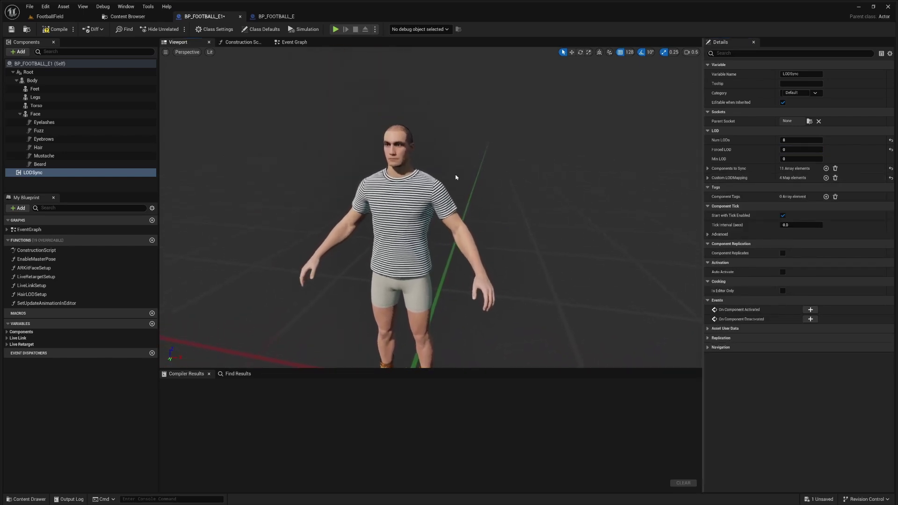
pyautogui.click(428, 195)
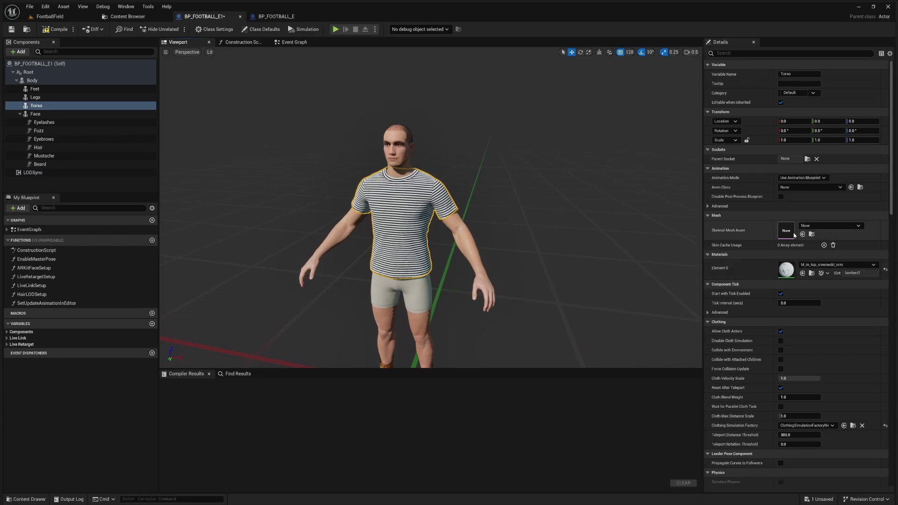
pyautogui.click(829, 226)
pyautogui.click(32, 32)
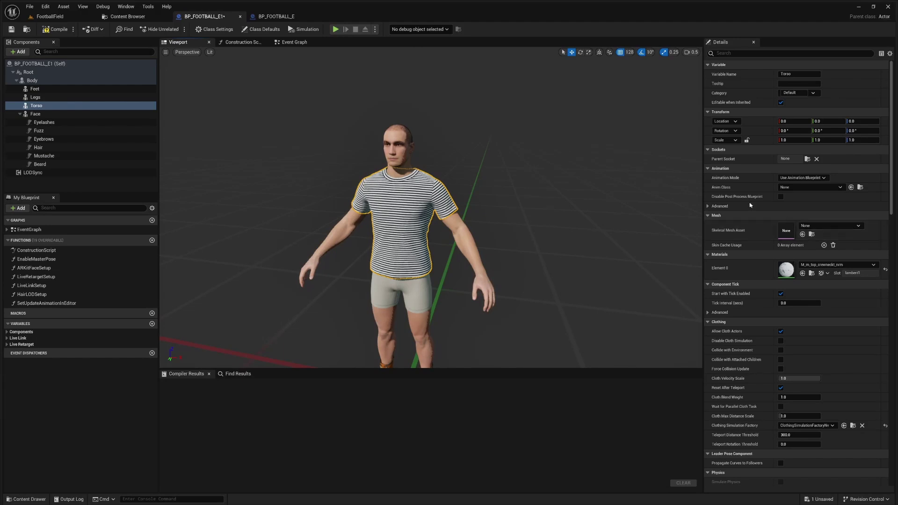
# Select the SK_MTNTorso mesh in WB_Football/SkeletalMeshes/MaleTallNormal and close the original BP_FOOTBALL_E blueprint.
pyautogui.click(128, 16)
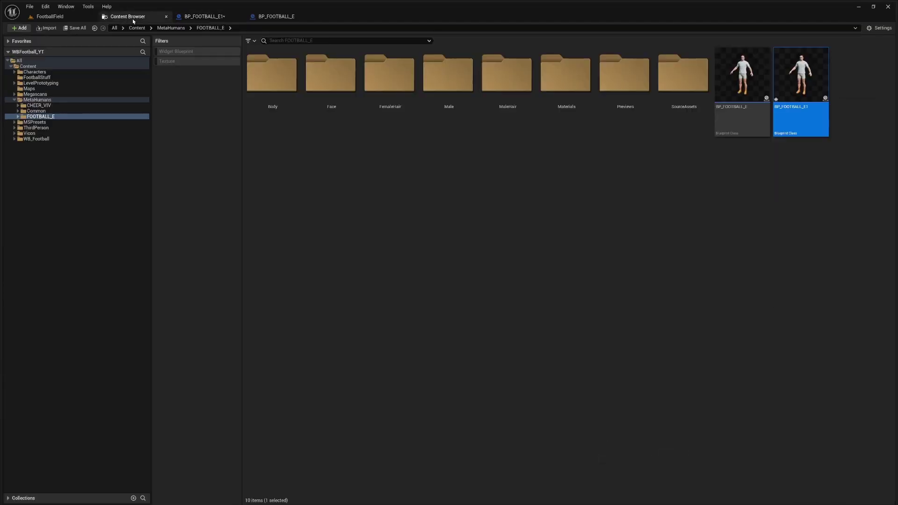
pyautogui.click(32, 140)
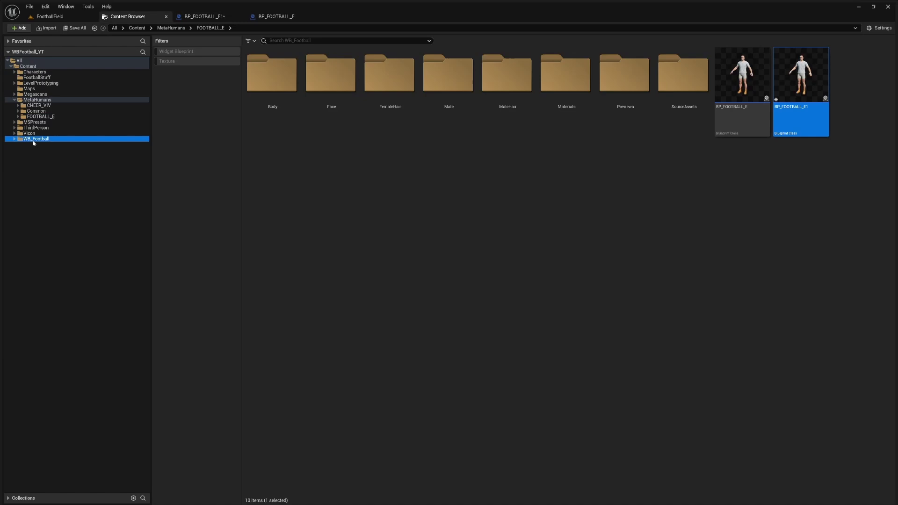
pyautogui.click(15, 139)
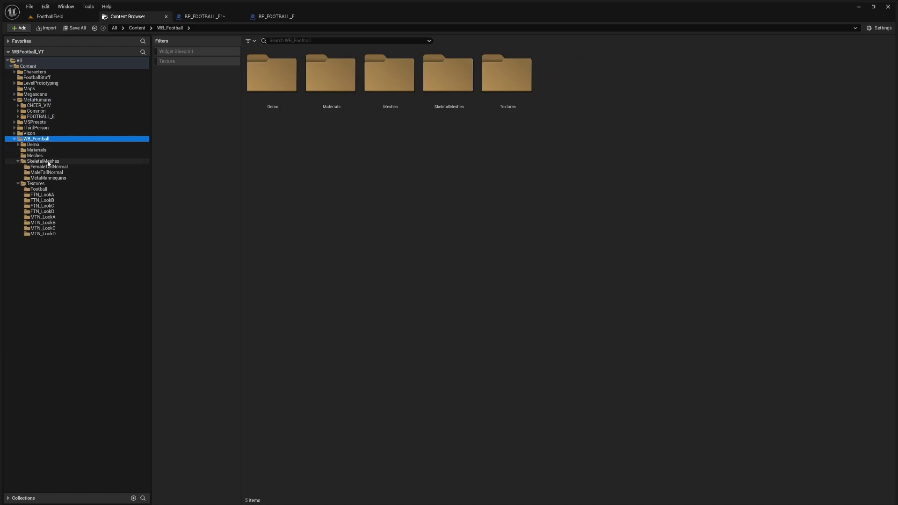
pyautogui.click(17, 184)
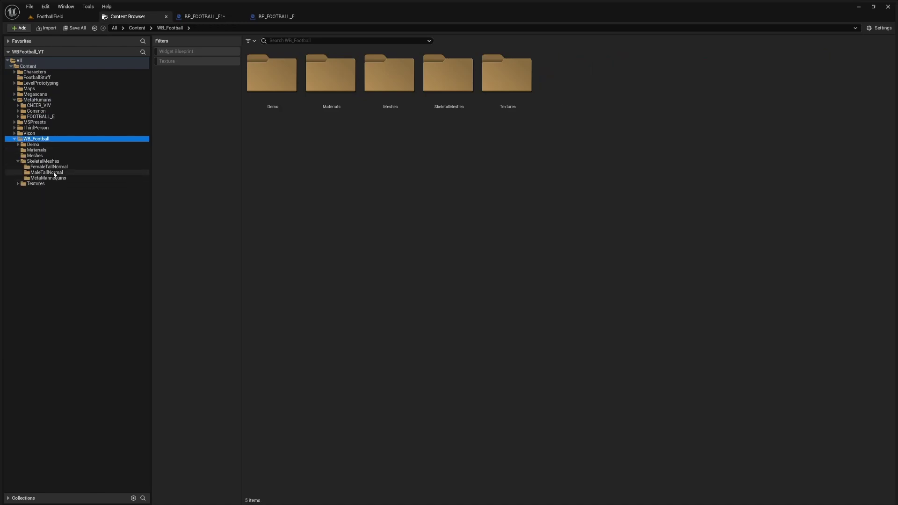
pyautogui.click(46, 172)
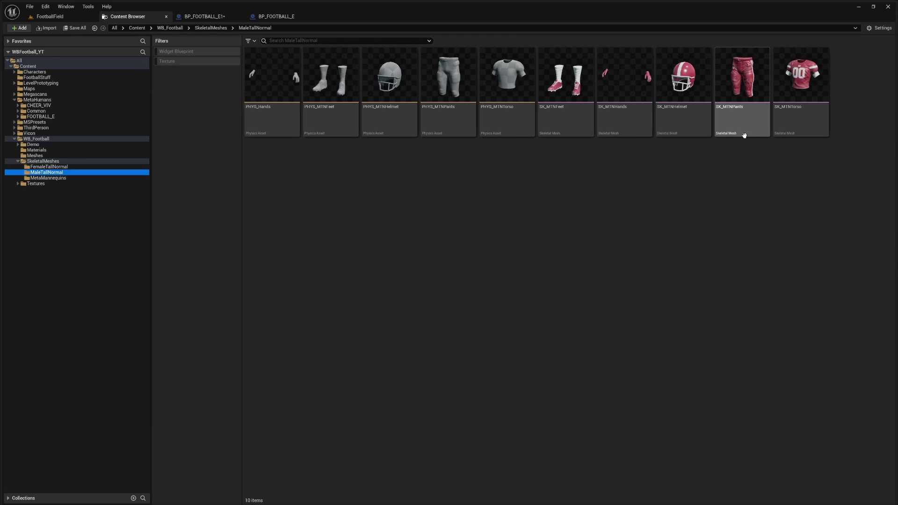
pyautogui.click(799, 123)
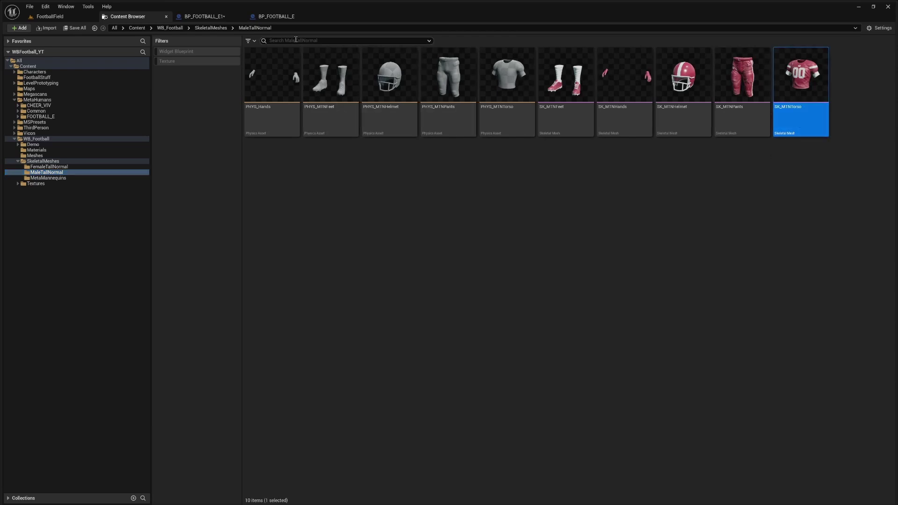
pyautogui.click(314, 17)
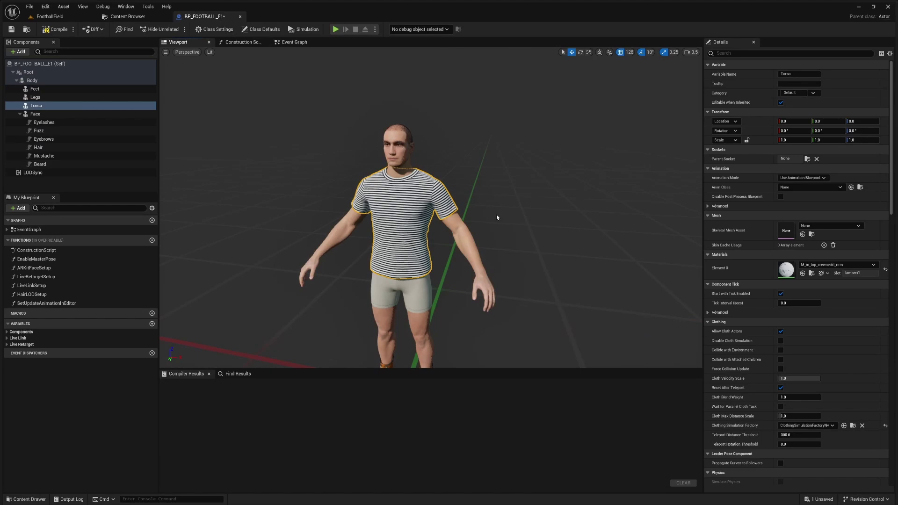
# Assign the selected SK_MTNTorso mesh to the Torso component, clearing its mesh once and assigning it again.
pyautogui.click(37, 106)
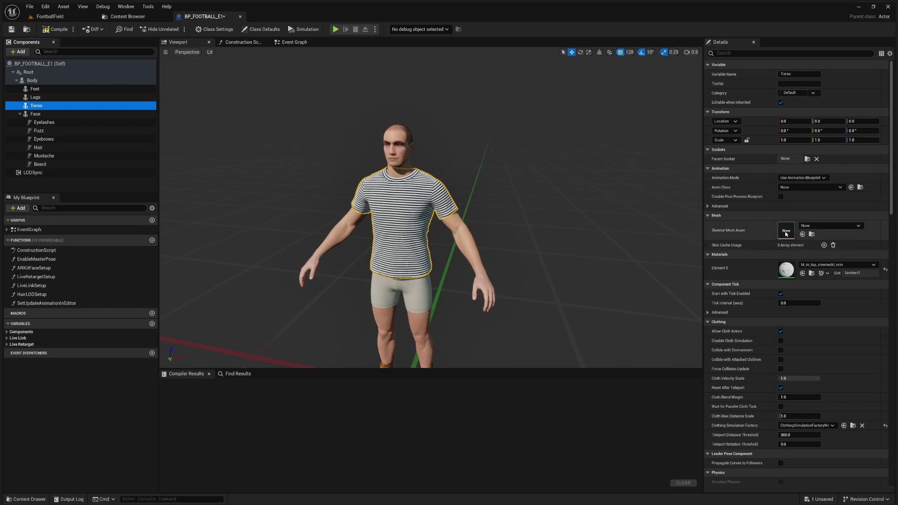
pyautogui.click(803, 234)
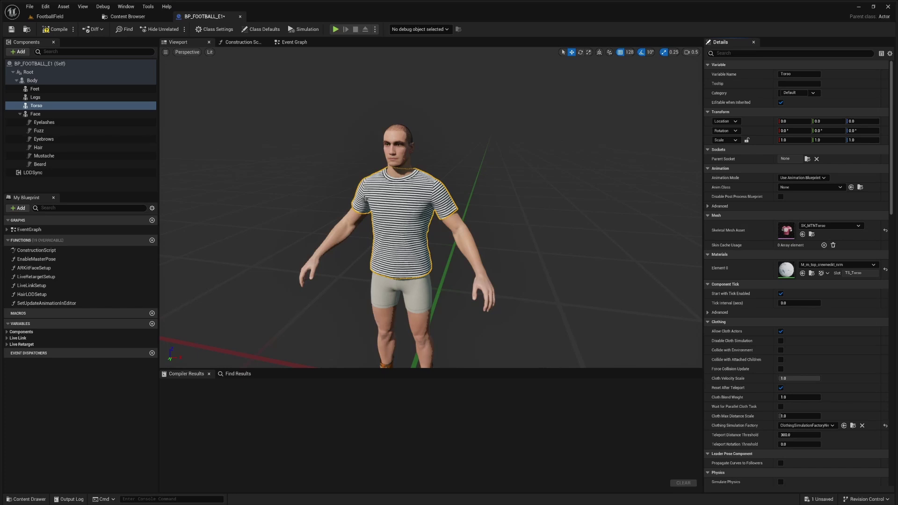
pyautogui.click(885, 233)
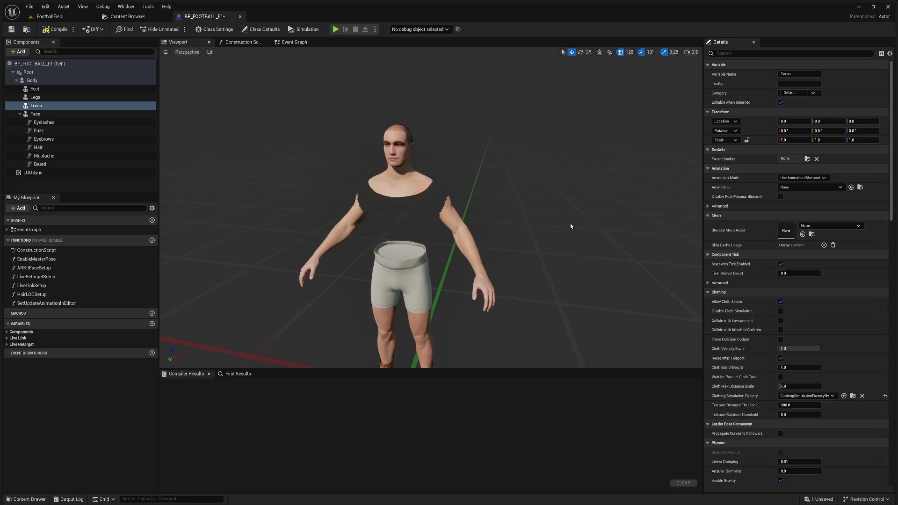
pyautogui.click(802, 235)
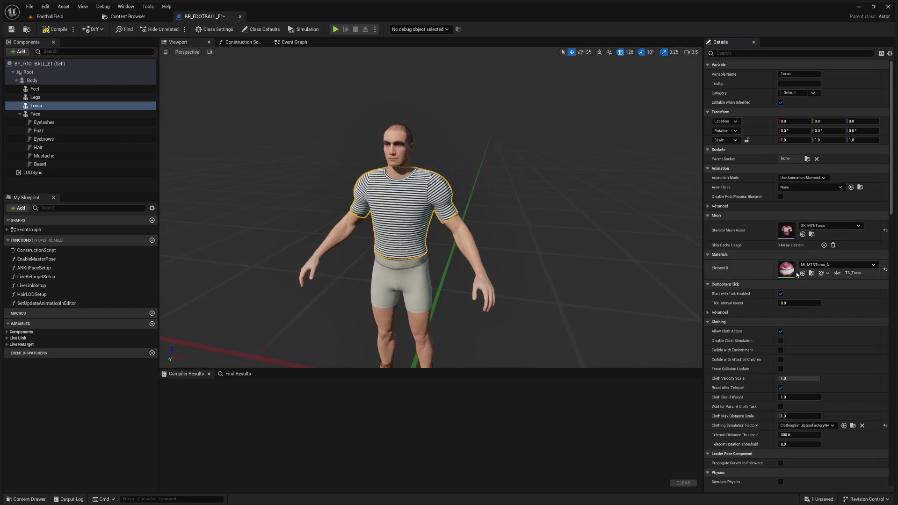
# Reset the Torso's Element 0 material to its default, and compile and save the blueprint.
pyautogui.click(884, 269)
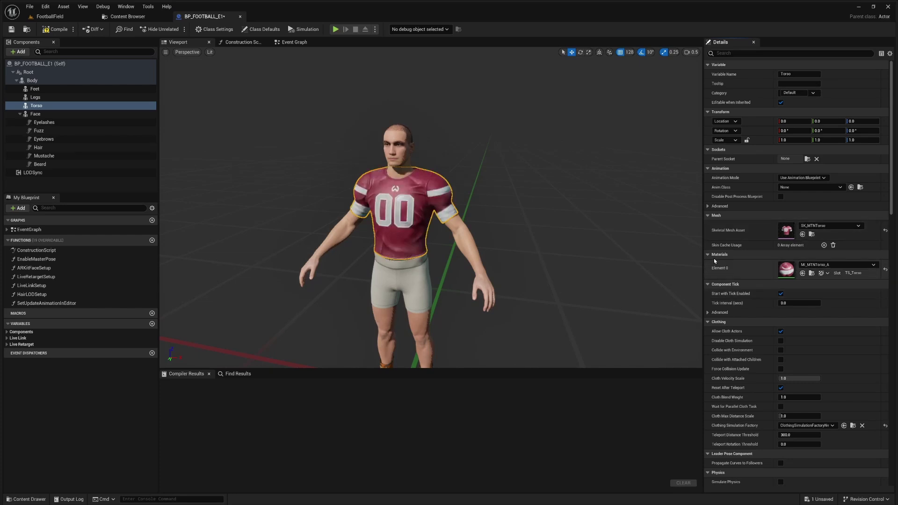
pyautogui.click(60, 34)
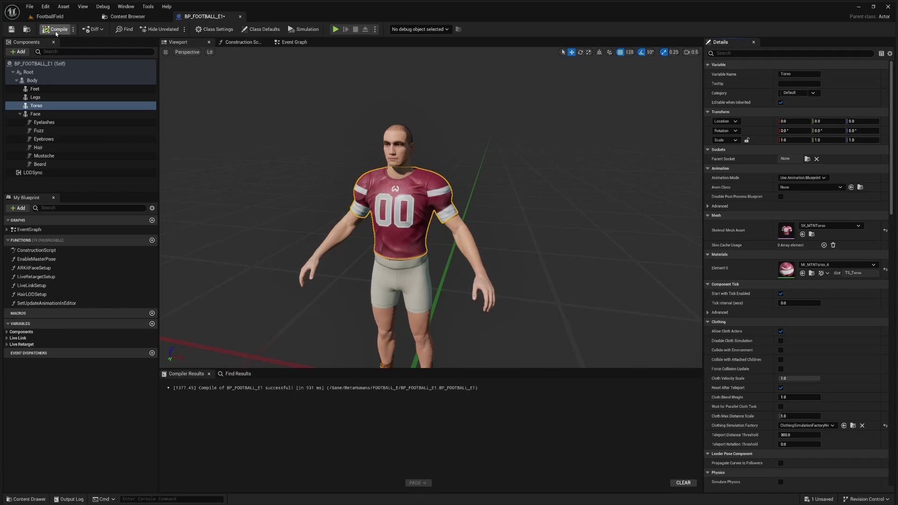
pyautogui.click(11, 29)
# Assign the SK_MTNPants skeletal mesh to the Legs component, clearing its mesh once and assigning it again.
pyautogui.click(131, 17)
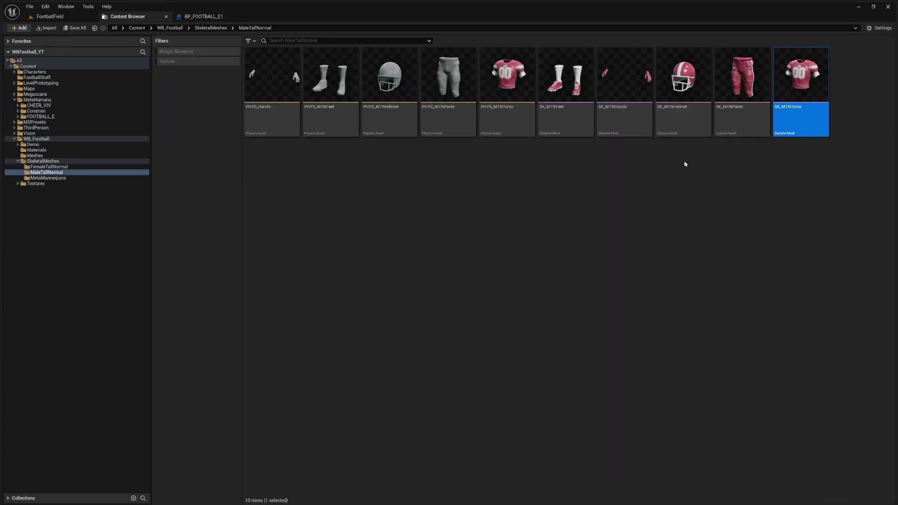
pyautogui.click(731, 123)
pyautogui.click(206, 16)
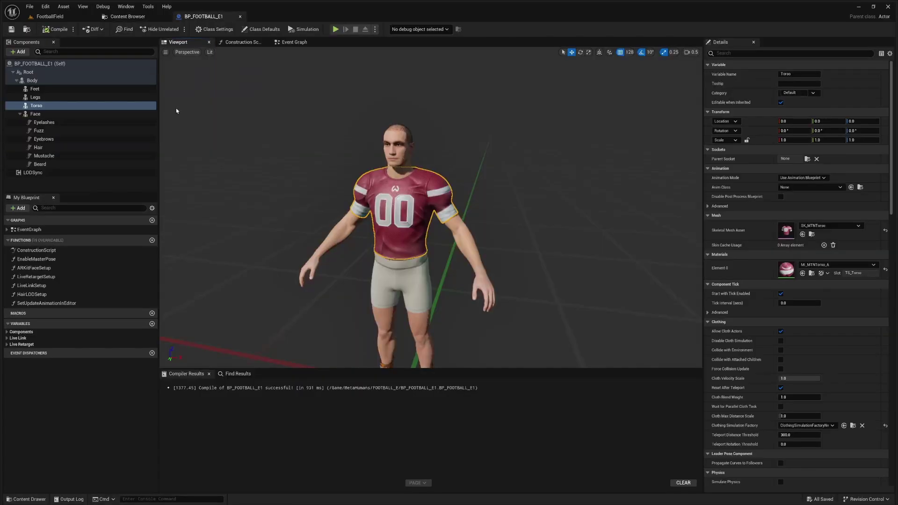
pyautogui.click(60, 97)
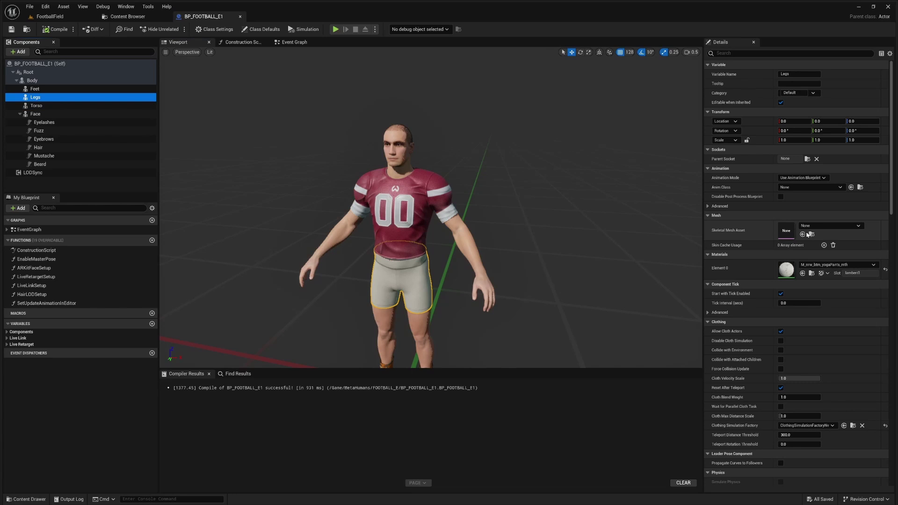
pyautogui.click(801, 235)
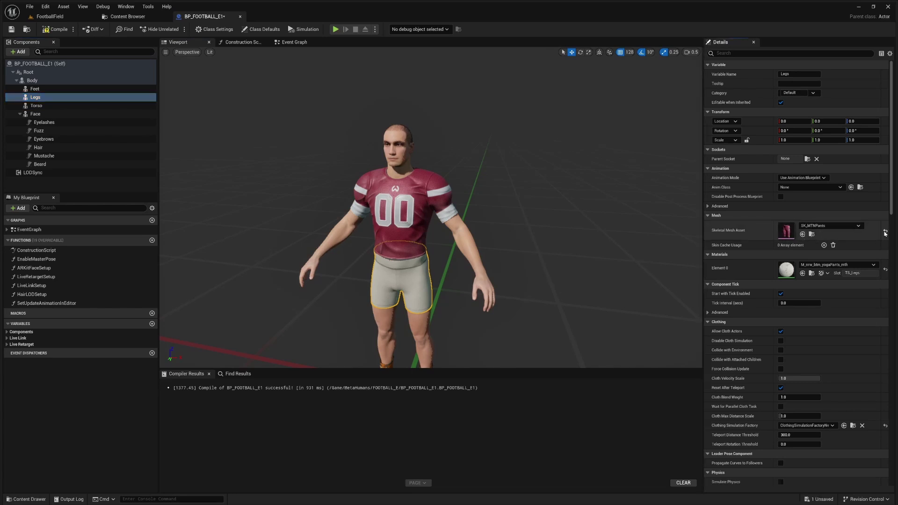
pyautogui.click(885, 232)
pyautogui.click(802, 235)
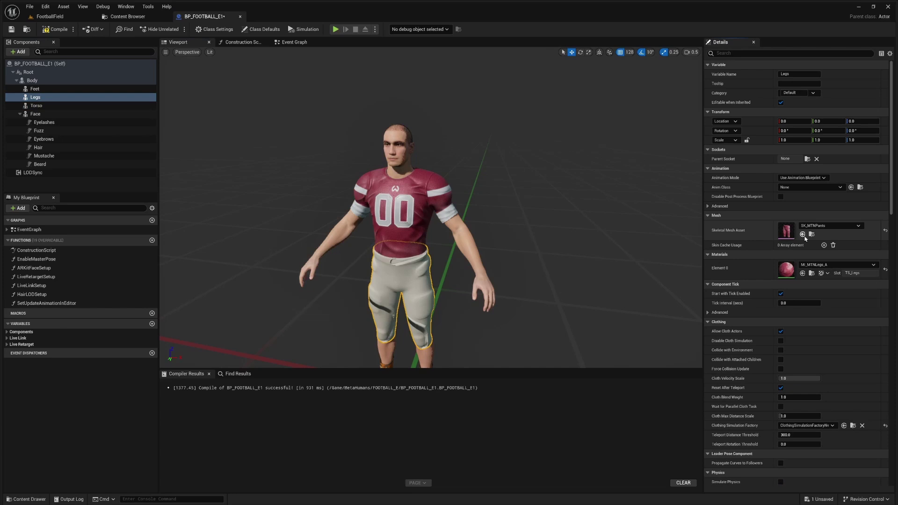
# Compile and save BP_FOOTBALL_E1 with the football pants on the Legs component.
pyautogui.moveTo(457, 269); pyautogui.dragTo(457, 269, button='right')
pyautogui.press('q')
pyautogui.press('s')
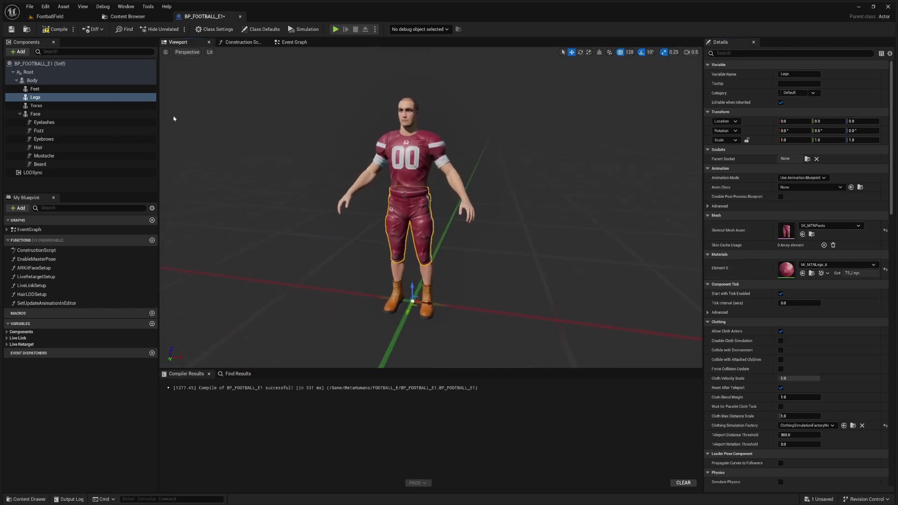
pyautogui.click(54, 30)
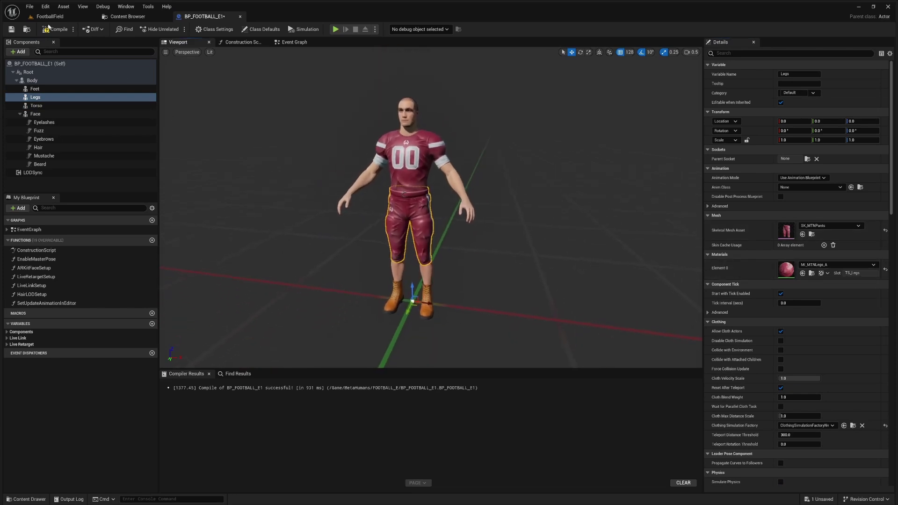
pyautogui.click(11, 30)
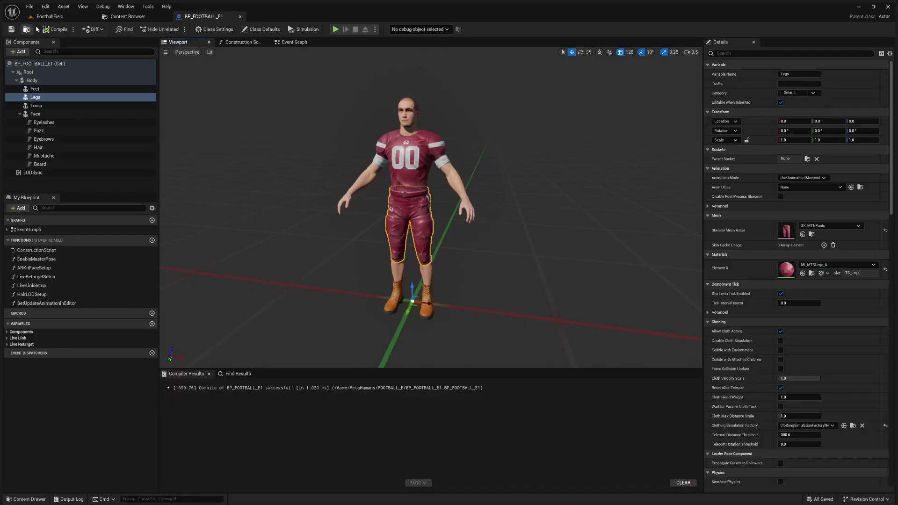
# Assign the SK_MTNFeet skeletal mesh to the Feet component of BP_FOOTBALL_E1, clearing its mesh once and assigning it again.
pyautogui.click(127, 16)
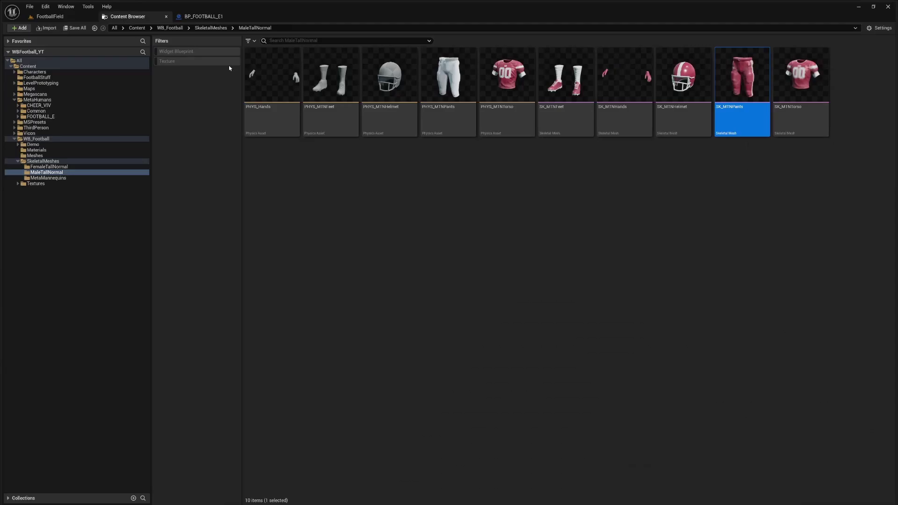
pyautogui.click(567, 128)
pyautogui.click(203, 17)
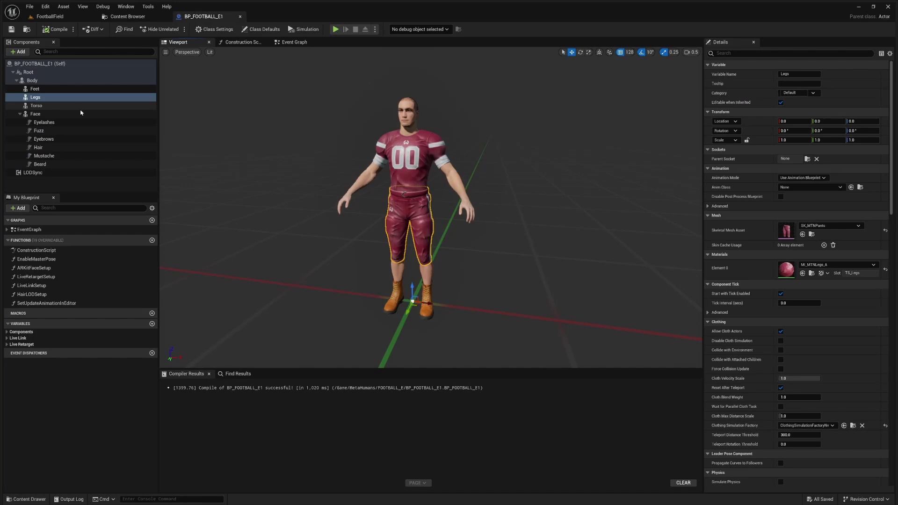
pyautogui.click(65, 89)
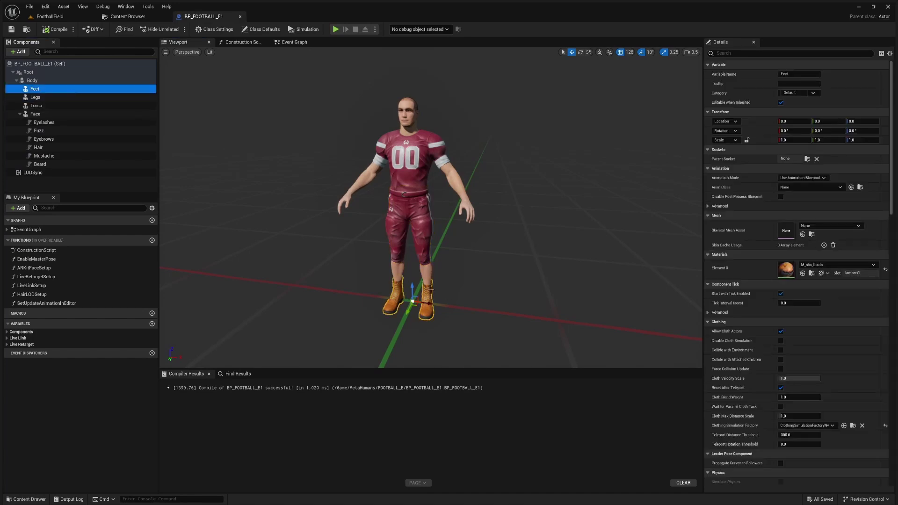
pyautogui.click(802, 235)
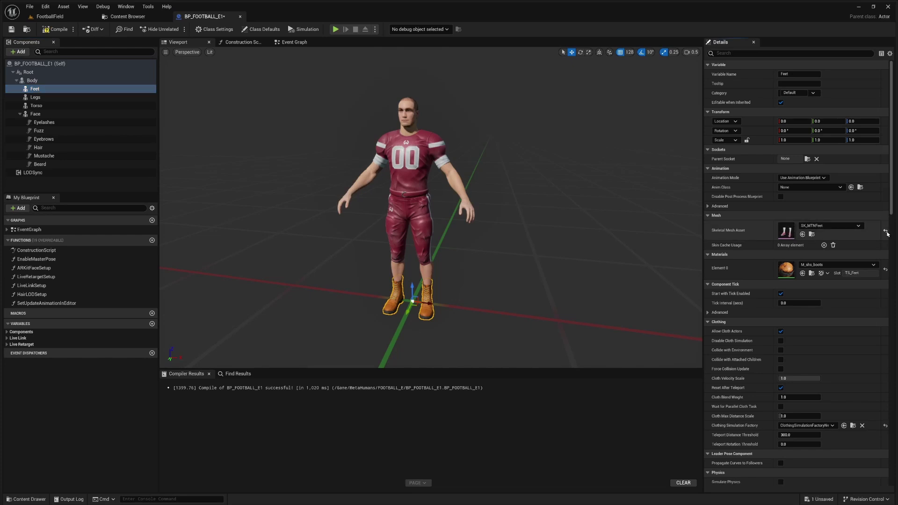
pyautogui.click(801, 234)
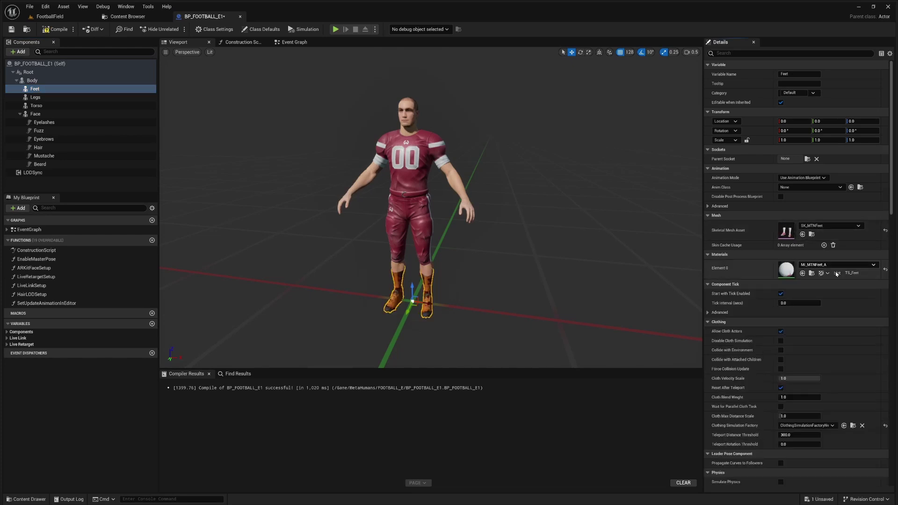
# Reset the Feet component's Element 0 material to its default.
pyautogui.click(885, 270)
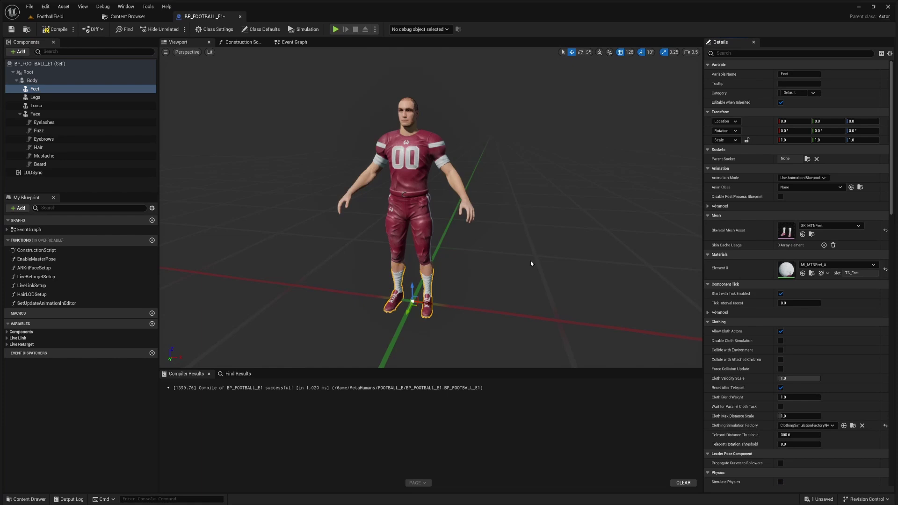
pyautogui.keyDown('alt'); pyautogui.moveTo(531, 263); pyautogui.dragTo(551, 263, button='right'); pyautogui.keyUp('alt')
pyautogui.scroll(-2, 416, 222)
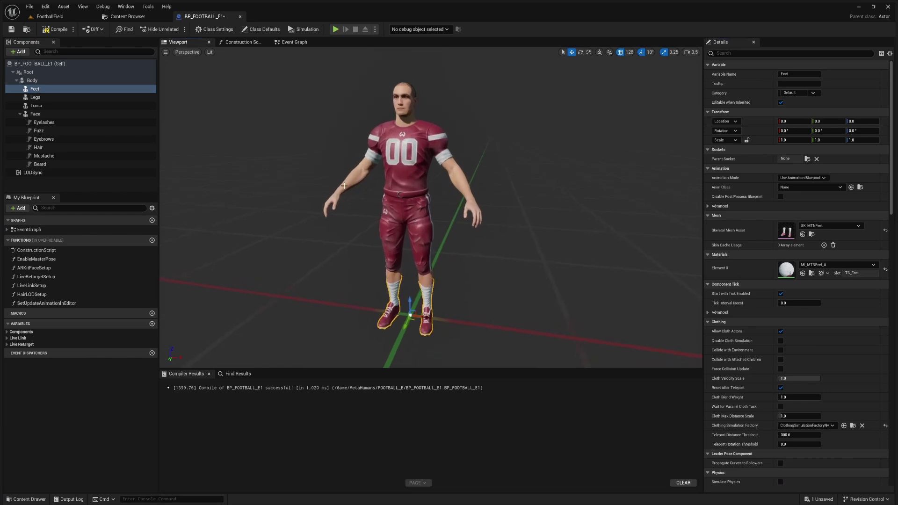
pyautogui.click(127, 16)
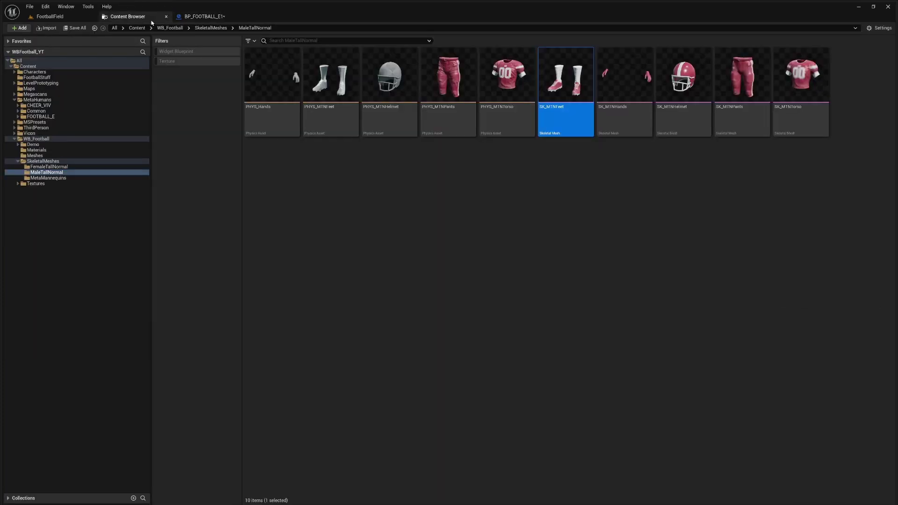
pyautogui.click(538, 184)
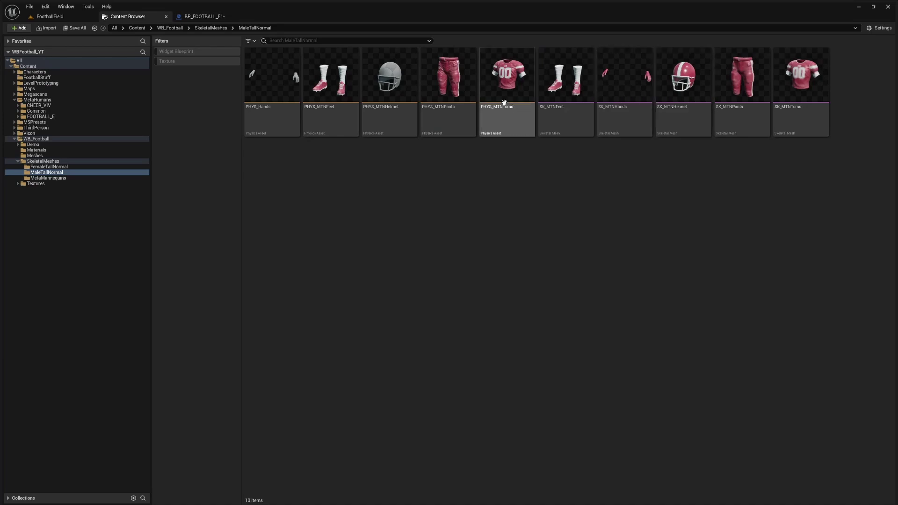
pyautogui.click(202, 16)
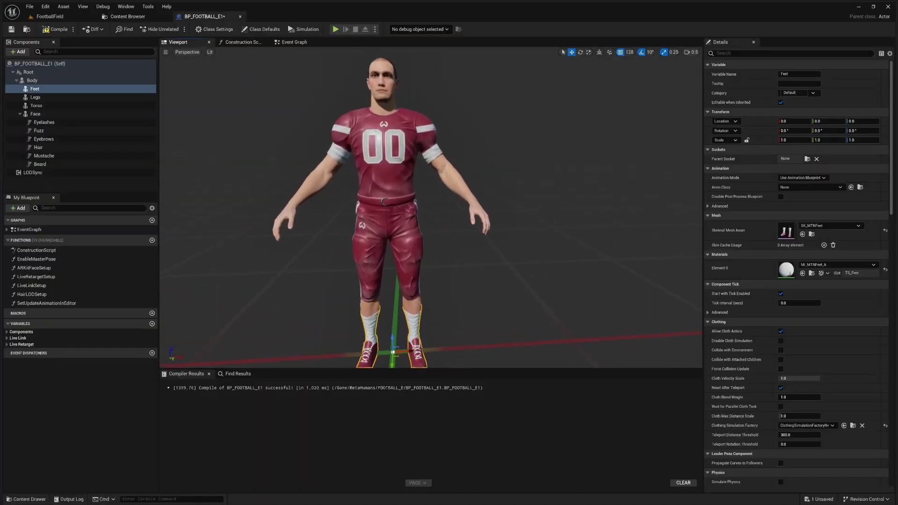
# Duplicate the Torso component for two additional uniform parts, naming the copies Helmet and Gloves.
pyautogui.click(40, 107)
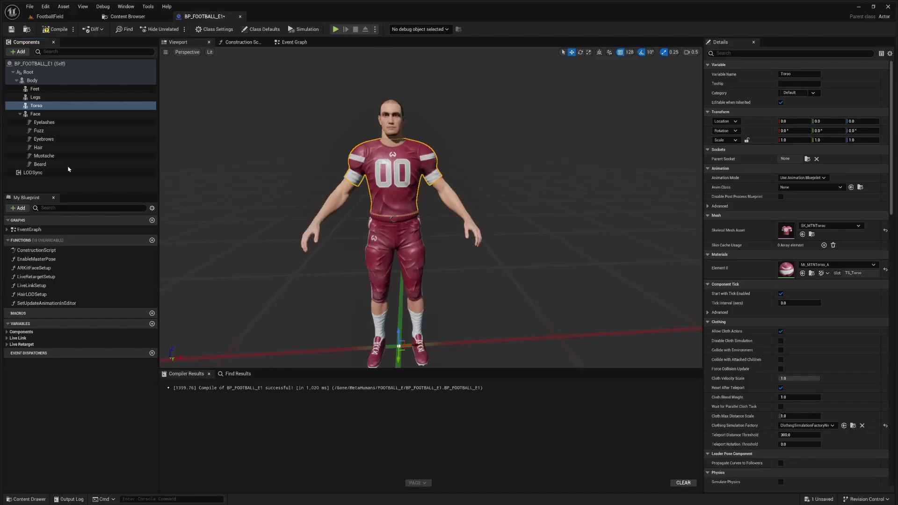
pyautogui.hotkey('ctrl', 'd')
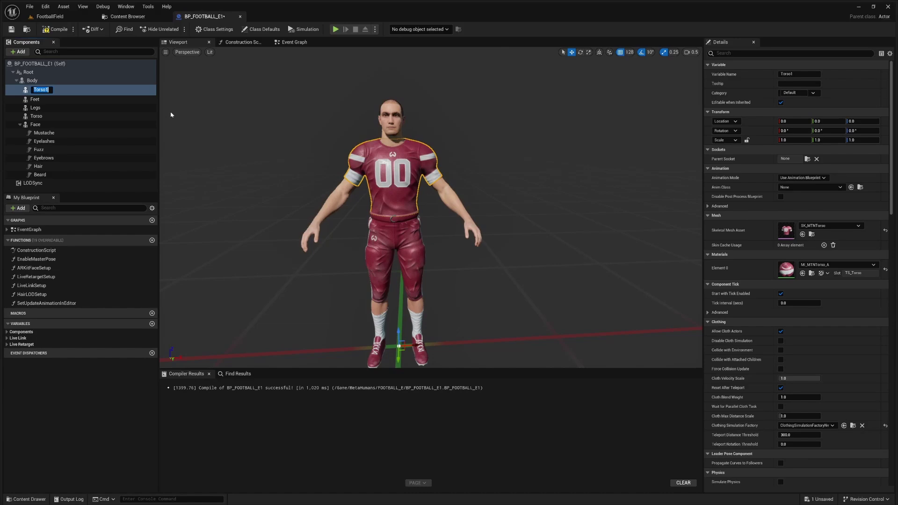
pyautogui.write('Helmet')
pyautogui.press('Return')
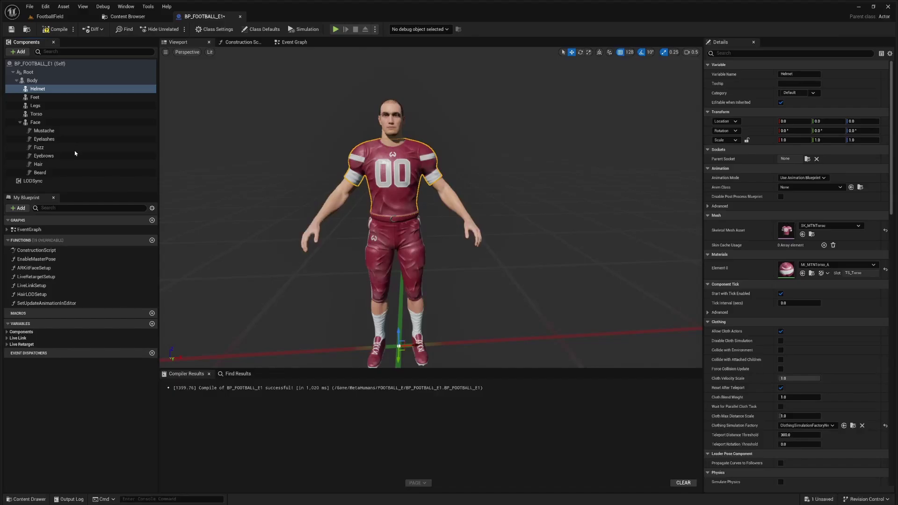
pyautogui.hotkey('ctrl', 'd')
pyautogui.write('Hands')
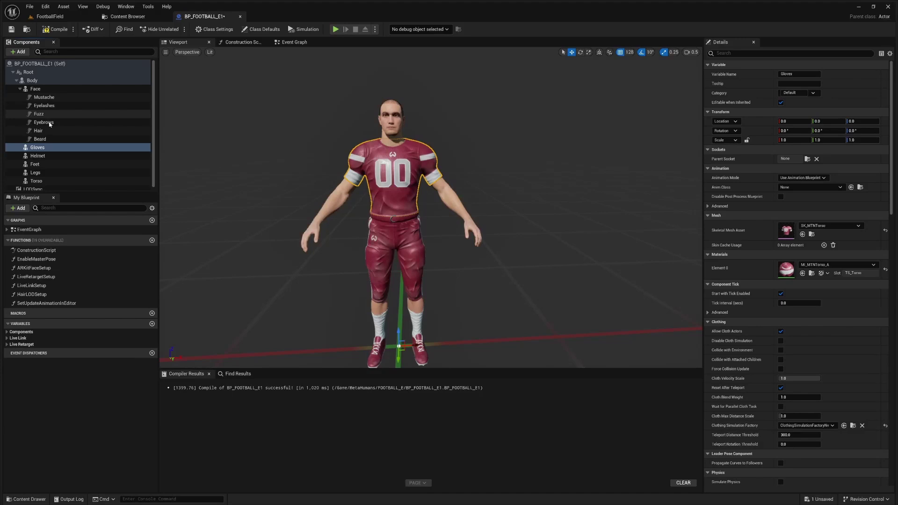
# Assign the SK_MTNHelmet skeletal mesh from the MaleTallNormal folder to the Helmet component.
pyautogui.click(43, 156)
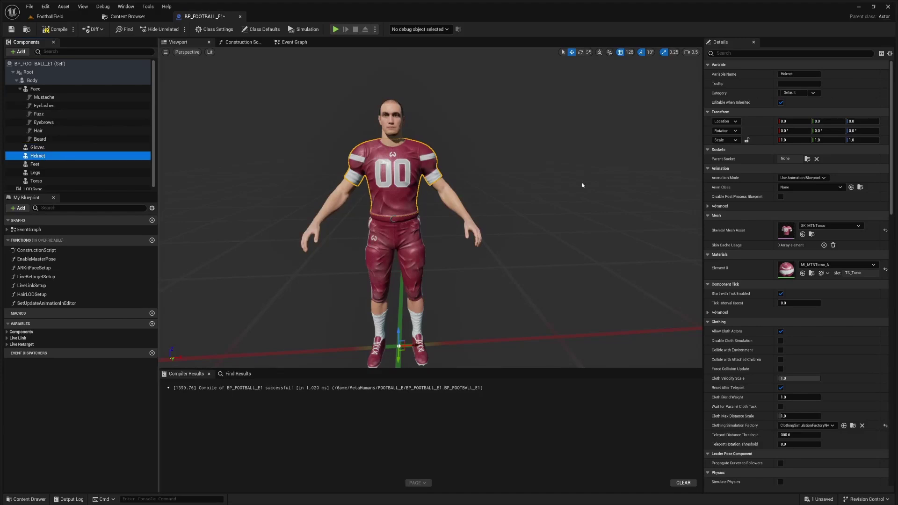
pyautogui.click(811, 235)
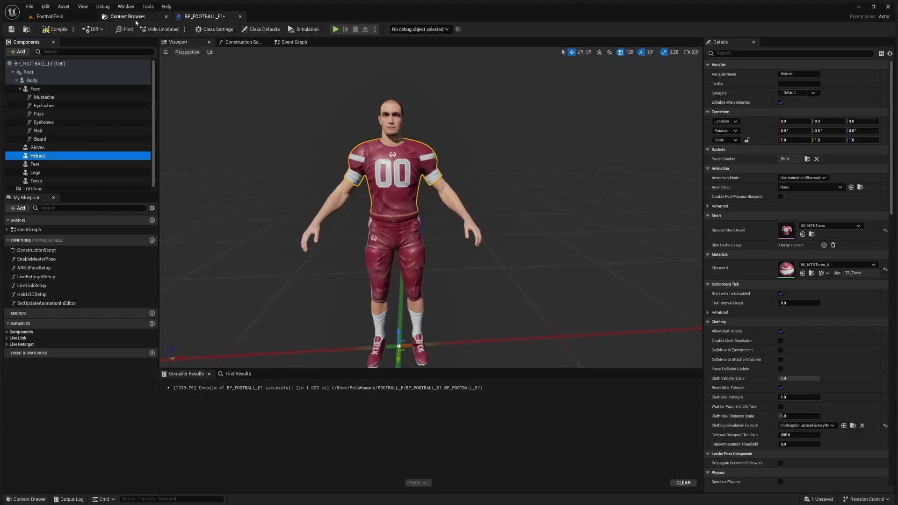
pyautogui.click(681, 116)
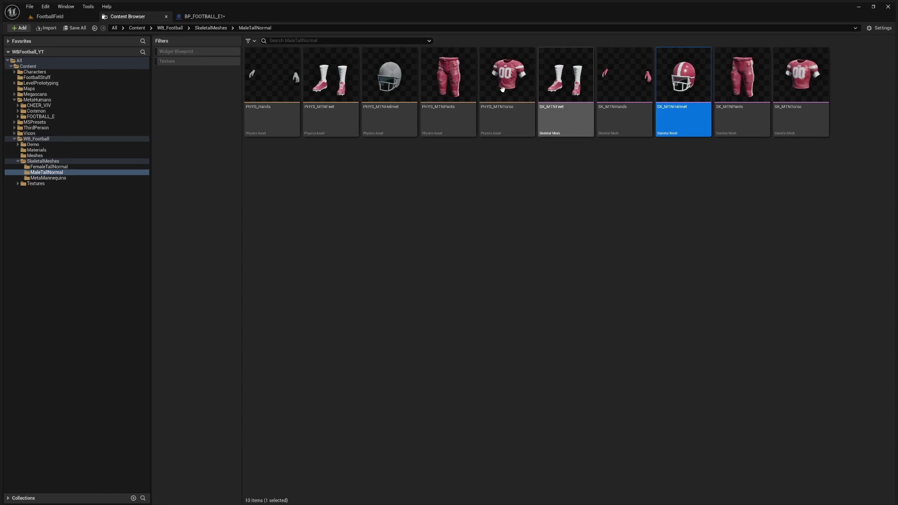
pyautogui.click(202, 17)
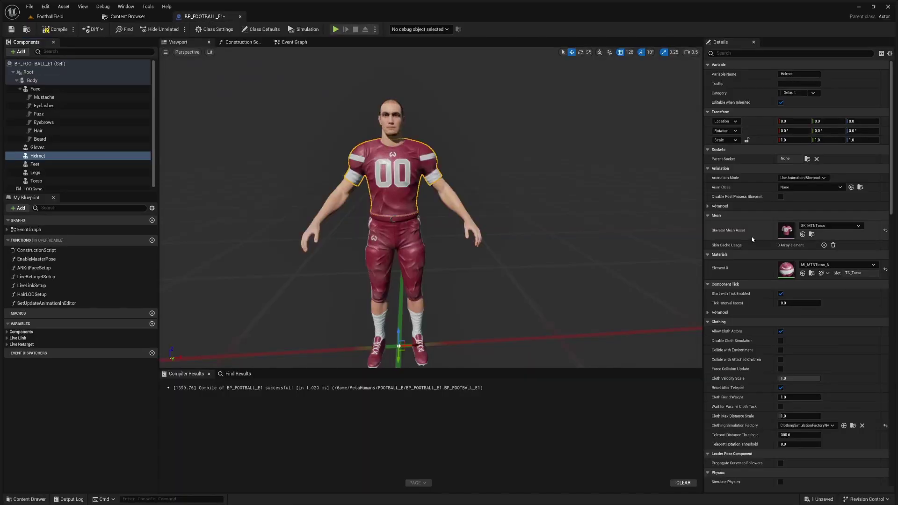
pyautogui.click(802, 234)
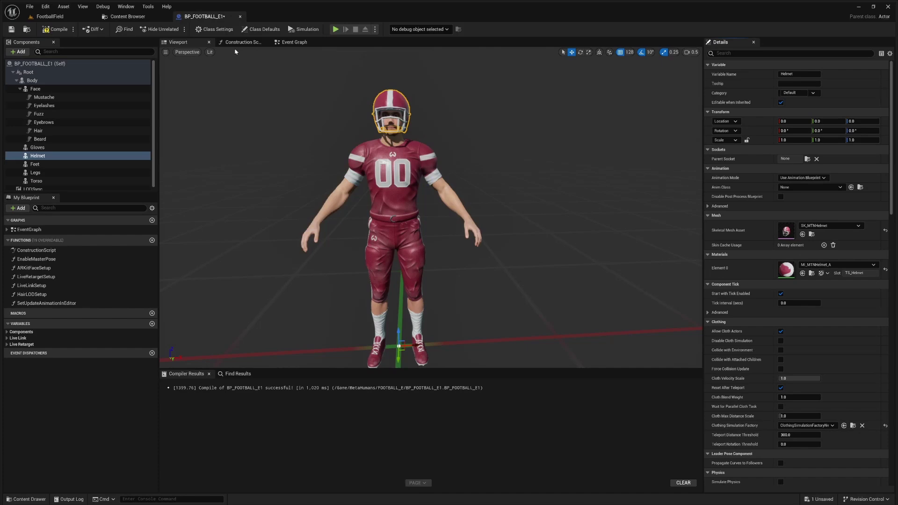
# Assign the SK_MTNHands skeletal mesh from the MaleTallNormal folder to the Gloves component.
pyautogui.click(129, 17)
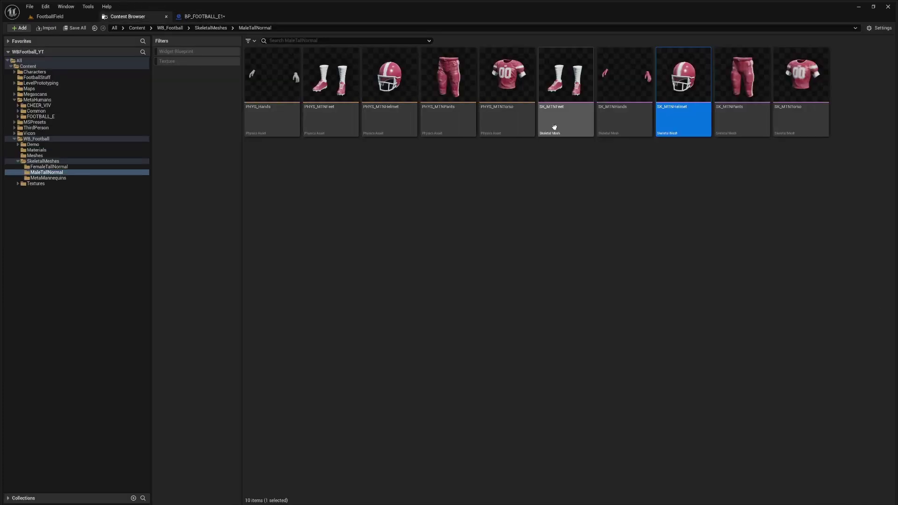
pyautogui.click(599, 124)
pyautogui.click(205, 16)
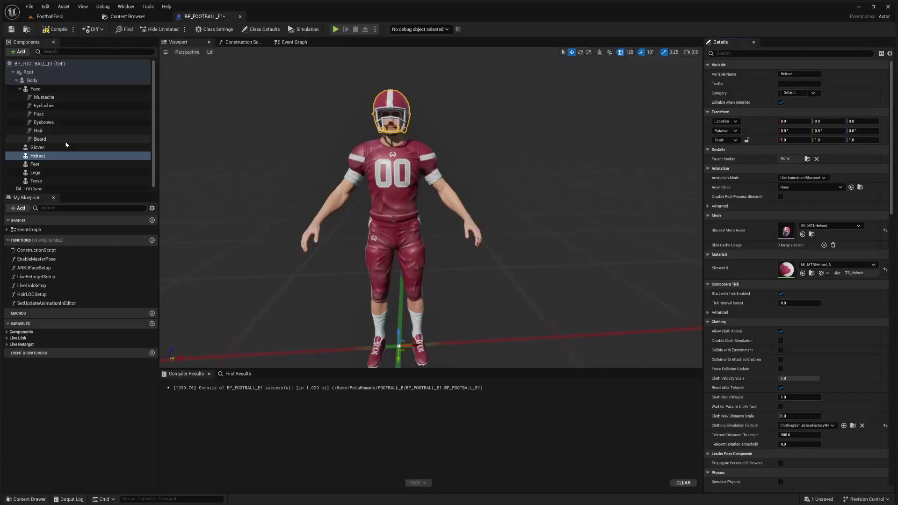
pyautogui.click(37, 148)
pyautogui.click(803, 235)
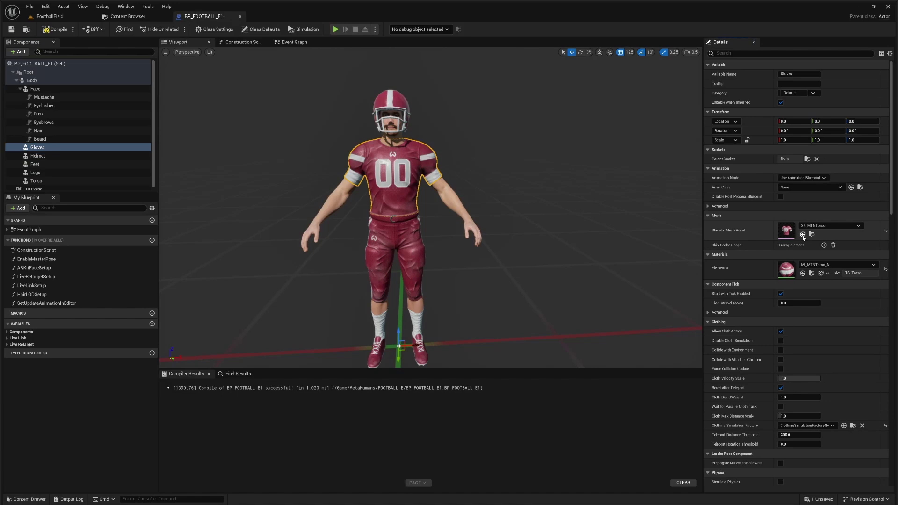
pyautogui.click(802, 235)
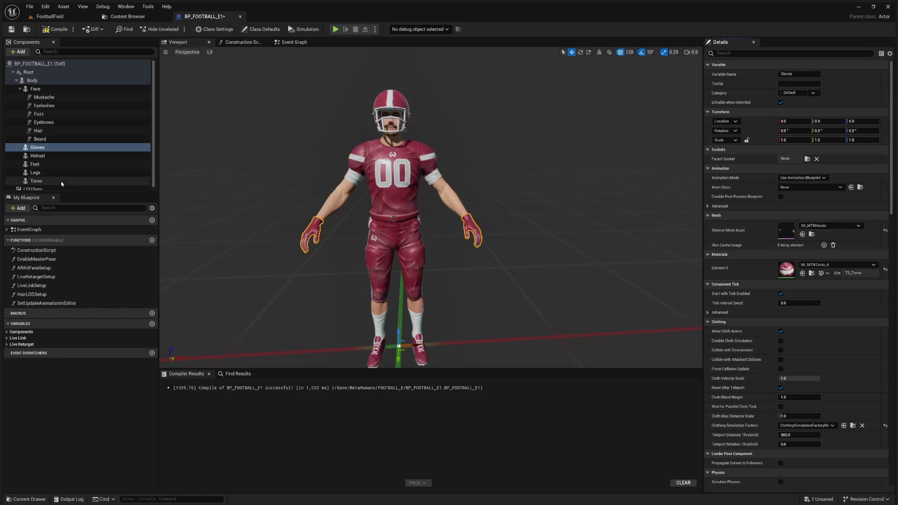
# Enlarge the component list to show every component, and compile and save BP_FOOTBALL_E1.
pyautogui.moveTo(92, 193); pyautogui.dragTo(93, 221)
pyautogui.click(72, 199)
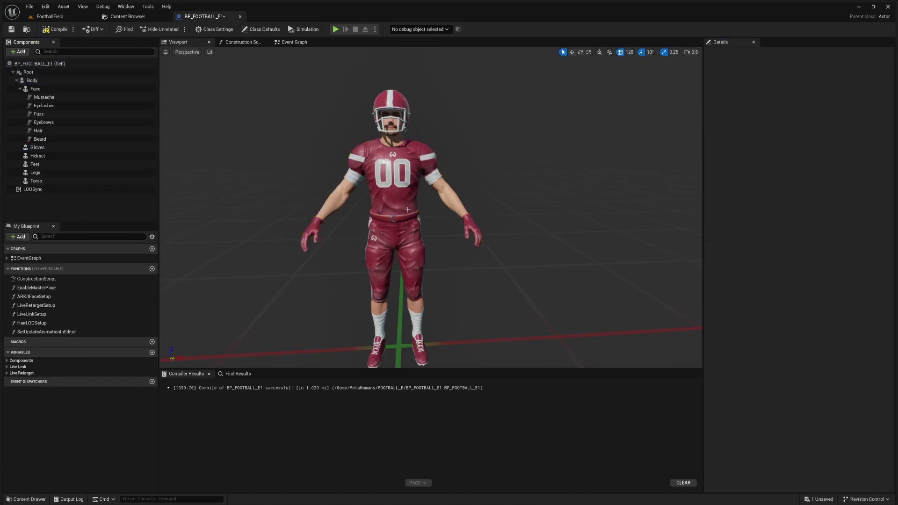
pyautogui.moveTo(430, 207); pyautogui.dragTo(348, 213, button='right')
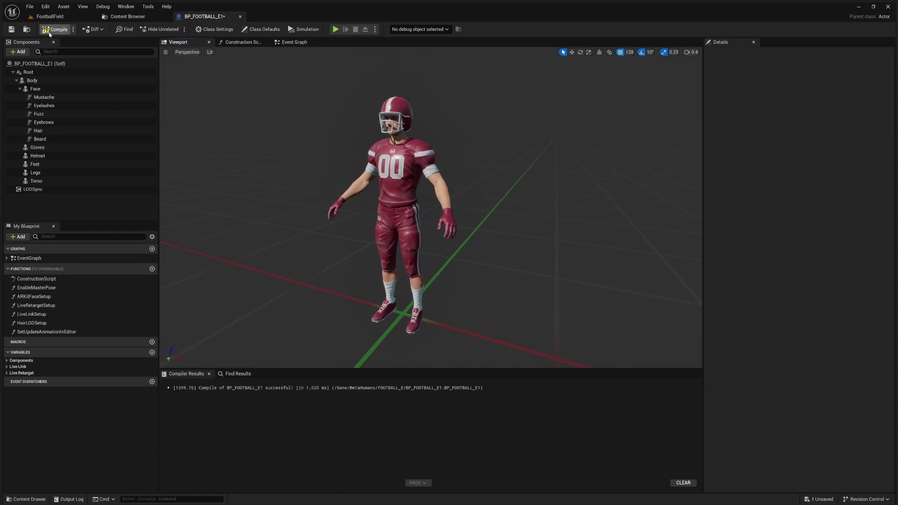
pyautogui.click(12, 29)
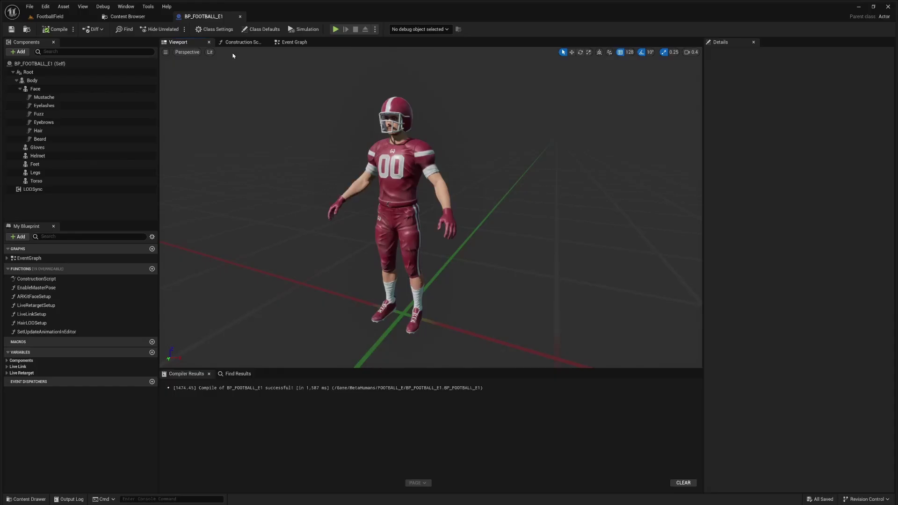
# Open the Construction Script graph and move its entry node farther away from the first Enable Master Pose node.
pyautogui.click(241, 42)
pyautogui.scroll(-5, 363, 151)
pyautogui.scroll(5, 364, 151)
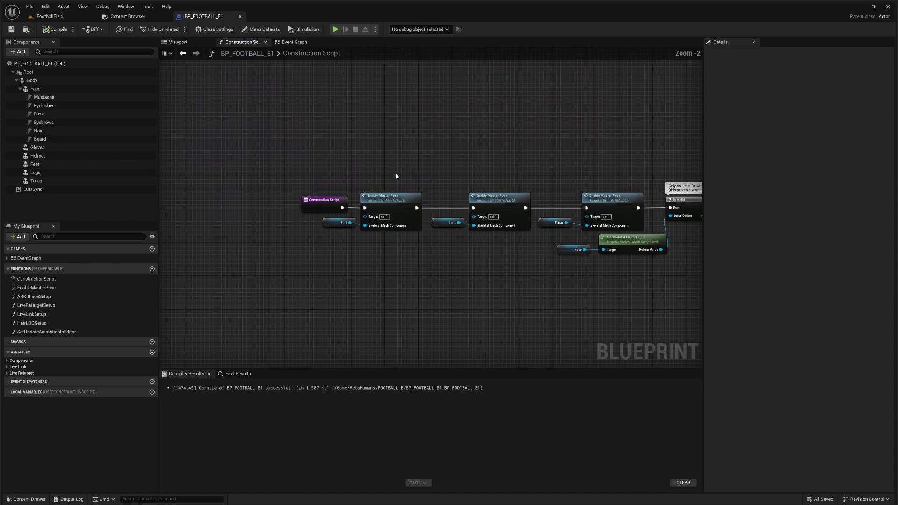
pyautogui.moveTo(395, 176); pyautogui.dragTo(407, 160, button='right')
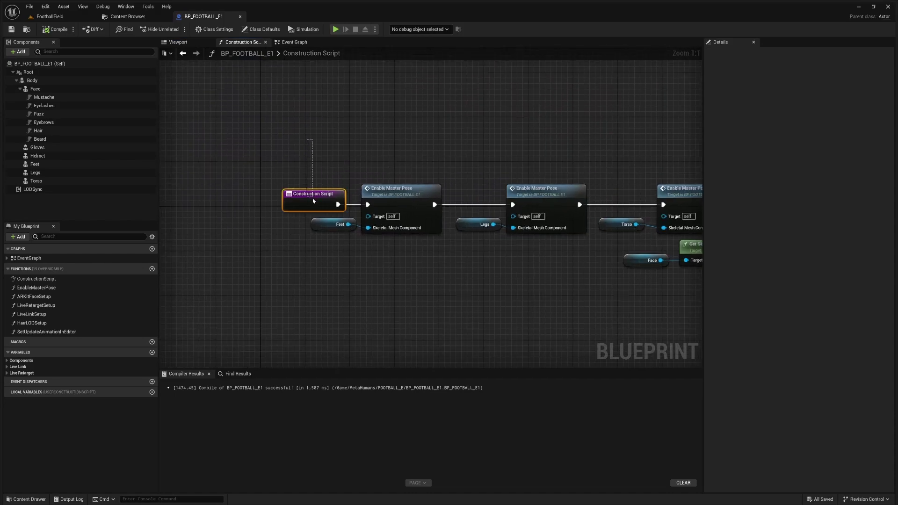
pyautogui.moveTo(313, 201); pyautogui.dragTo(213, 201)
# Copy the Feet reference with its Enable Master Pose node and paste two copies stacked below the original.
pyautogui.click(397, 191)
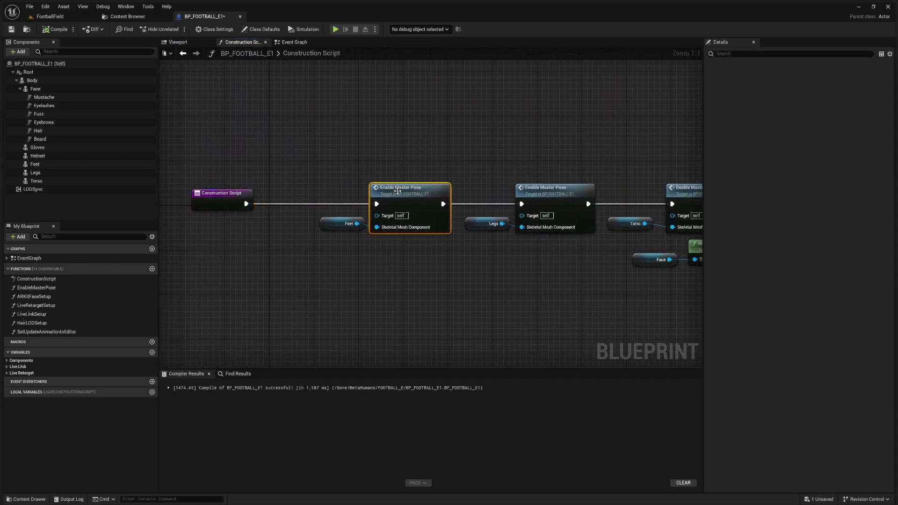
pyautogui.moveTo(323, 163); pyautogui.dragTo(392, 255)
pyautogui.moveTo(393, 254); pyautogui.dragTo(415, 225, button='right')
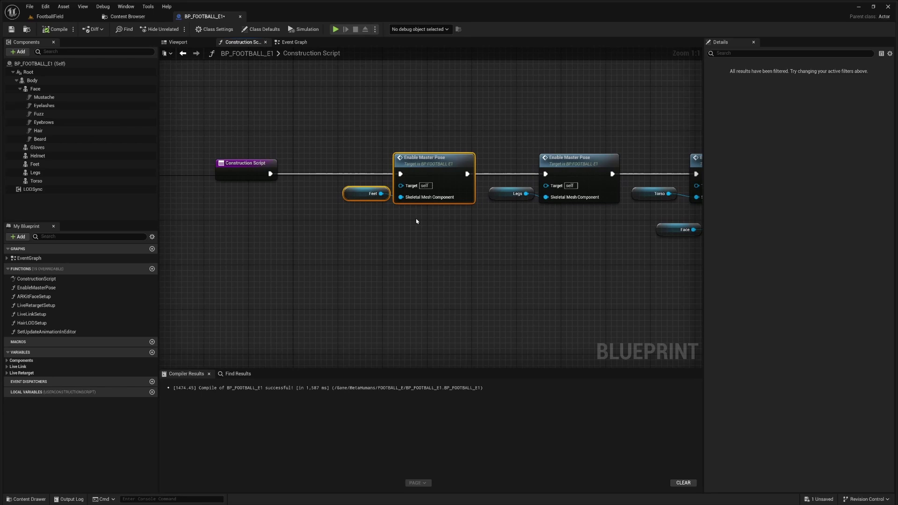
pyautogui.hotkey('ctrl', 'v')
pyautogui.moveTo(447, 233); pyautogui.dragTo(425, 240)
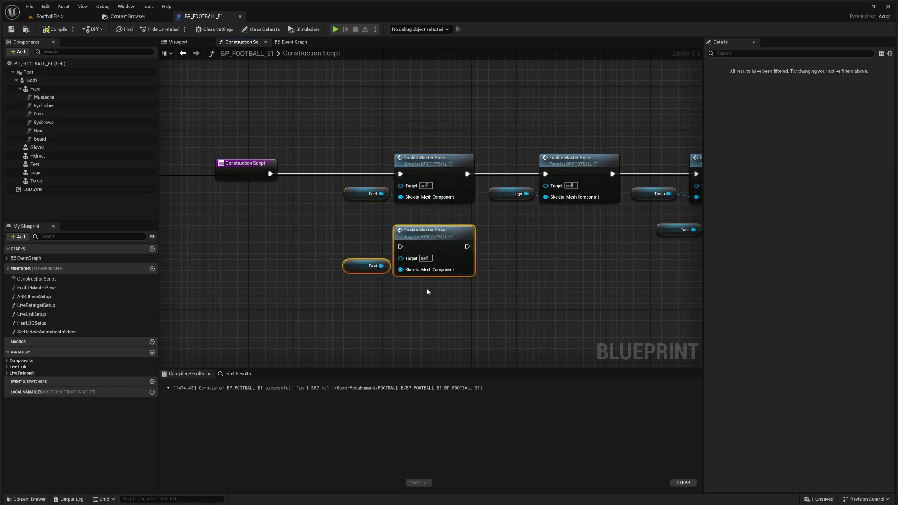
pyautogui.moveTo(426, 295); pyautogui.dragTo(425, 267, button='right')
pyautogui.hotkey('ctrl', 'v')
pyautogui.moveTo(481, 247); pyautogui.dragTo(429, 261)
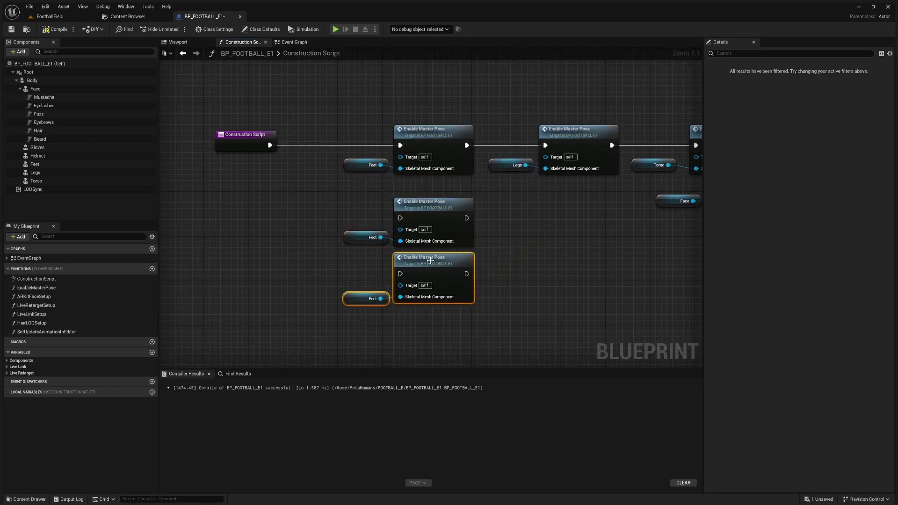
# Route the execution flow from the Feet Enable Master Pose node through both pasted copies and into the Legs Enable Master Pose node.
pyautogui.keyDown('ctrl'); pyautogui.moveTo(545, 144); pyautogui.dragTo(500, 160); pyautogui.keyUp('ctrl')
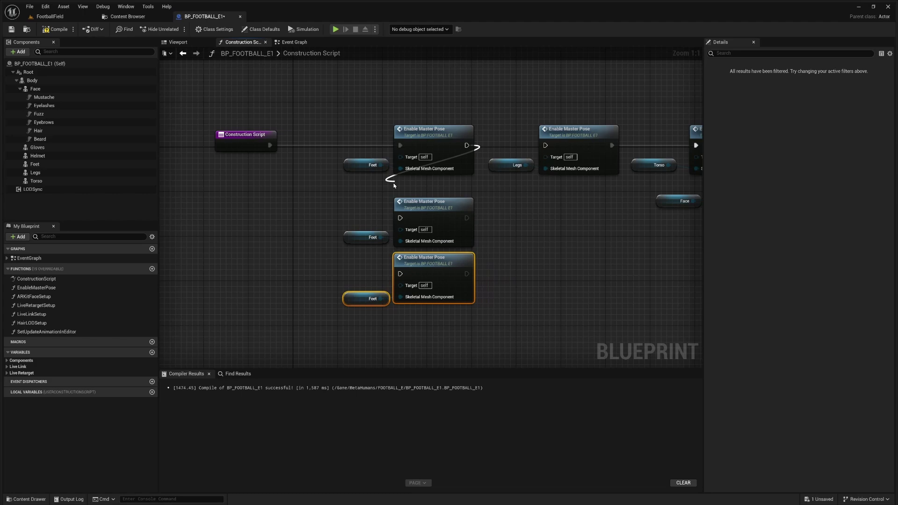
pyautogui.keyDown('ctrl'); pyautogui.moveTo(394, 186); pyautogui.dragTo(400, 218); pyautogui.keyUp('ctrl')
pyautogui.moveTo(467, 217); pyautogui.dragTo(400, 274)
pyautogui.moveTo(467, 274); pyautogui.dragTo(546, 146)
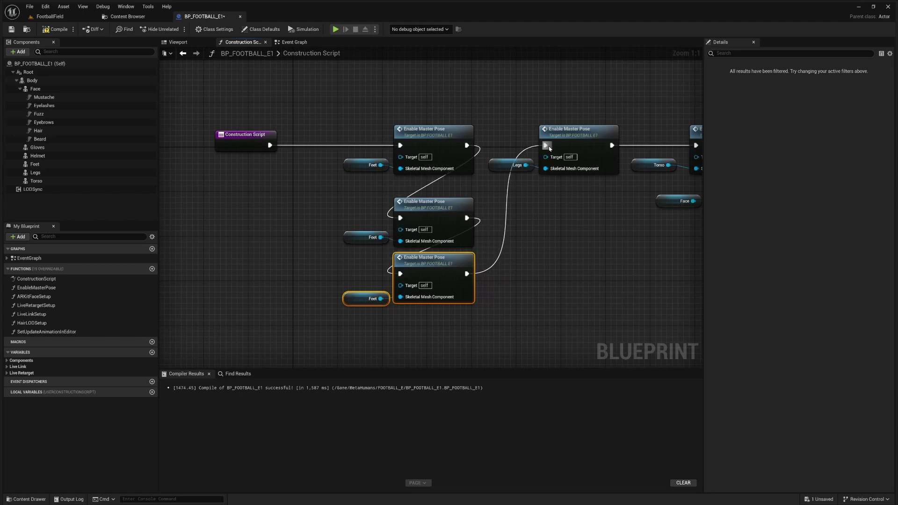
pyautogui.moveTo(299, 122); pyautogui.dragTo(522, 314)
pyautogui.click(388, 256)
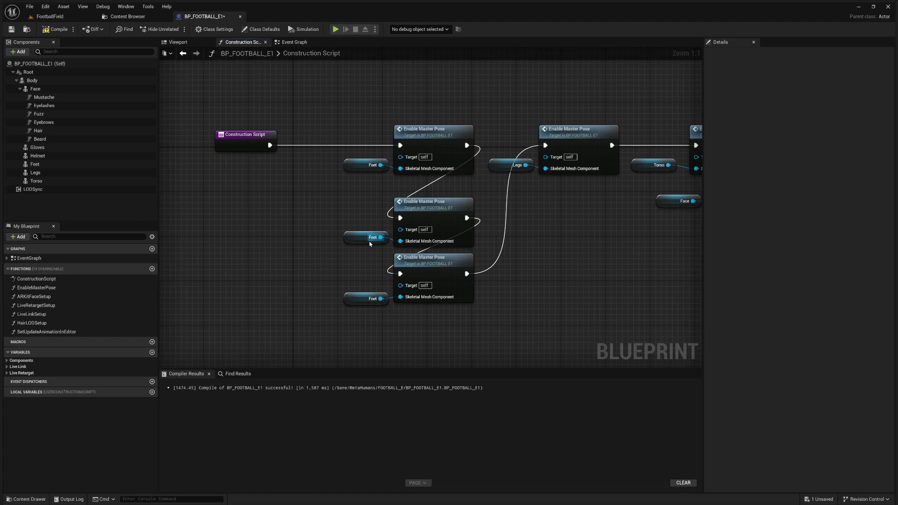
# Replace the Feet references on the two pasted Enable Master Pose nodes with Gloves and Helmet, and compile and save the blueprint.
pyautogui.click(62, 150)
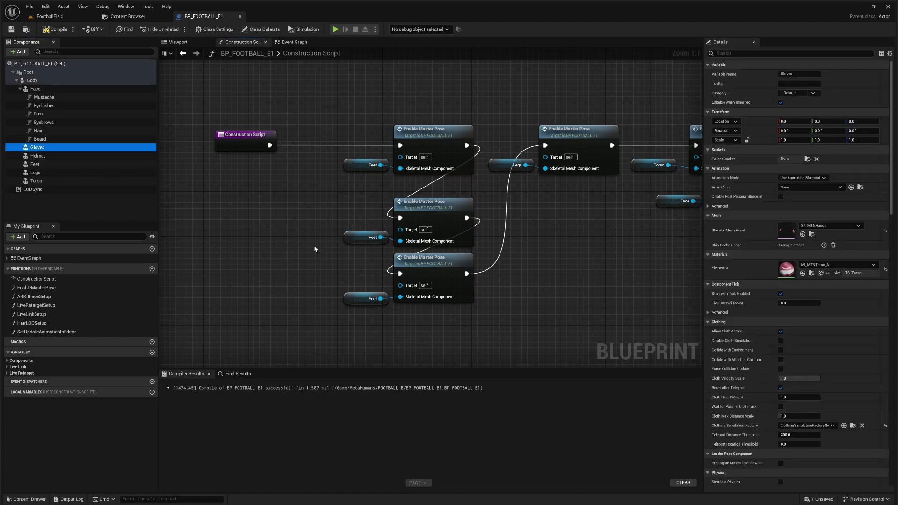
pyautogui.moveTo(348, 240); pyautogui.dragTo(360, 237)
pyautogui.click(42, 156)
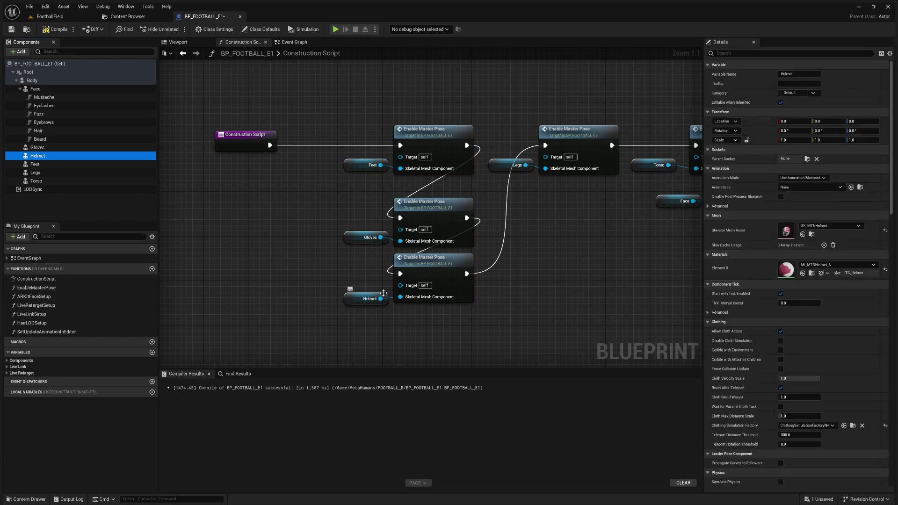
pyautogui.moveTo(202, 85); pyautogui.dragTo(584, 321)
pyautogui.moveTo(362, 115); pyautogui.dragTo(347, 117, button='right')
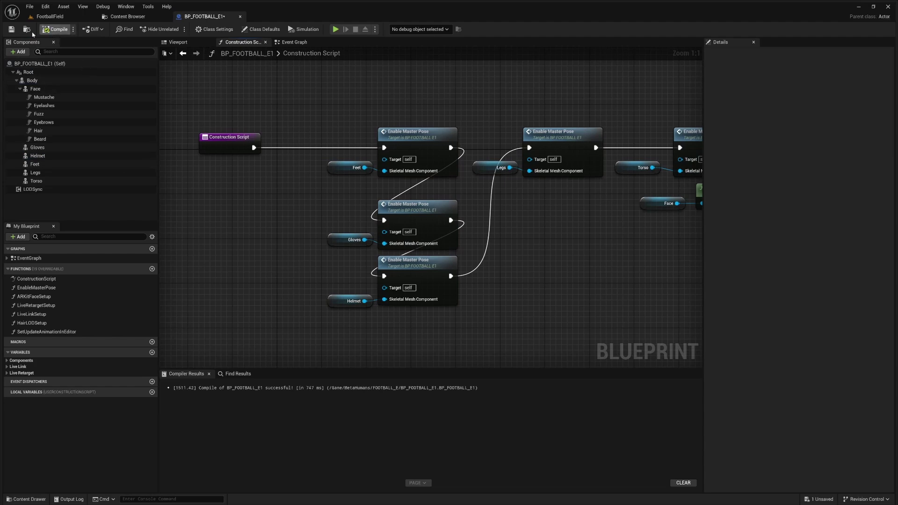
pyautogui.click(12, 29)
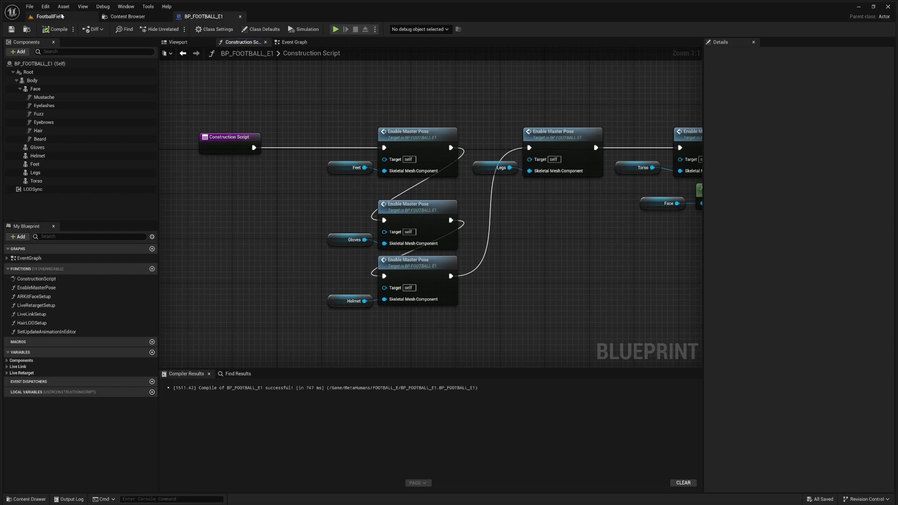
# Return to the FootballField level and delete the MetaHuman_ControlRig, Face and Face_ControlBoard_CtrlRig tracks from BP_FOOTBALL_E1's sequence.
pyautogui.click(49, 17)
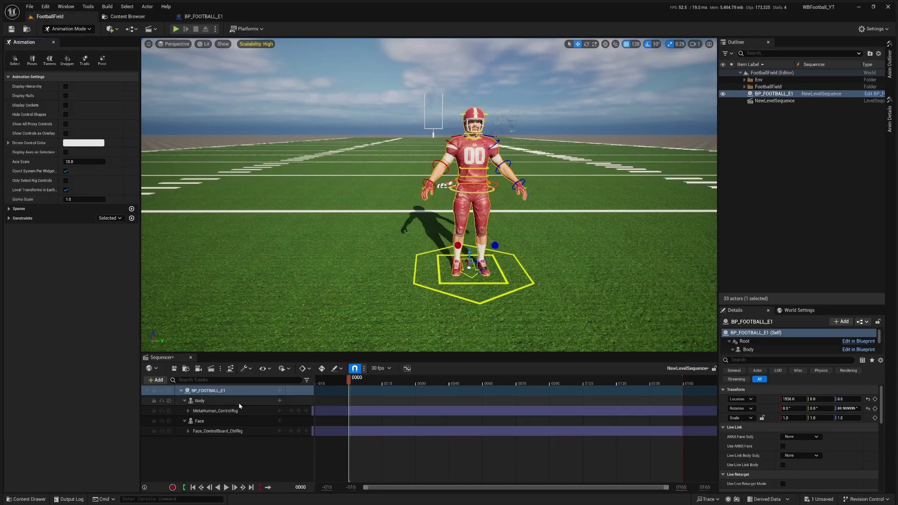
pyautogui.click(231, 411)
pyautogui.keyDown('ctrl'); pyautogui.click(229, 420); pyautogui.keyUp('ctrl')
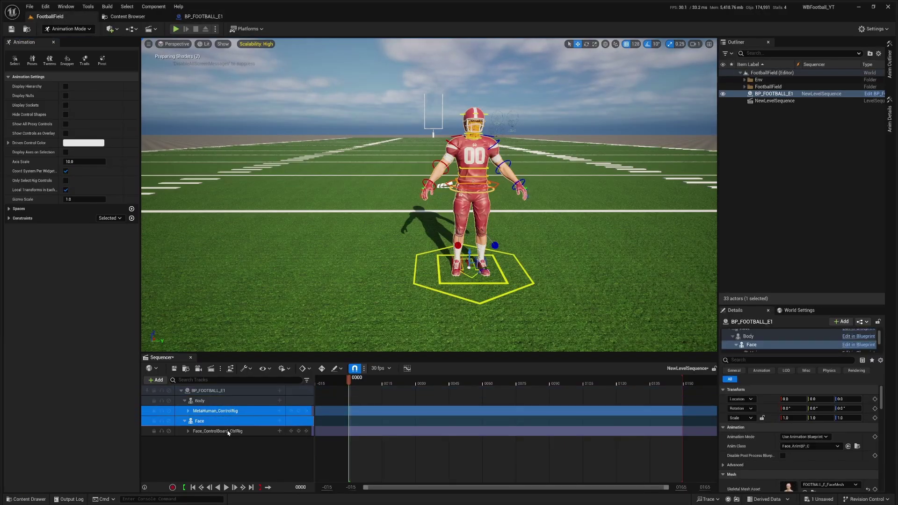
pyautogui.keyDown('ctrl'); pyautogui.click(229, 431); pyautogui.keyUp('ctrl')
pyautogui.press('Delete')
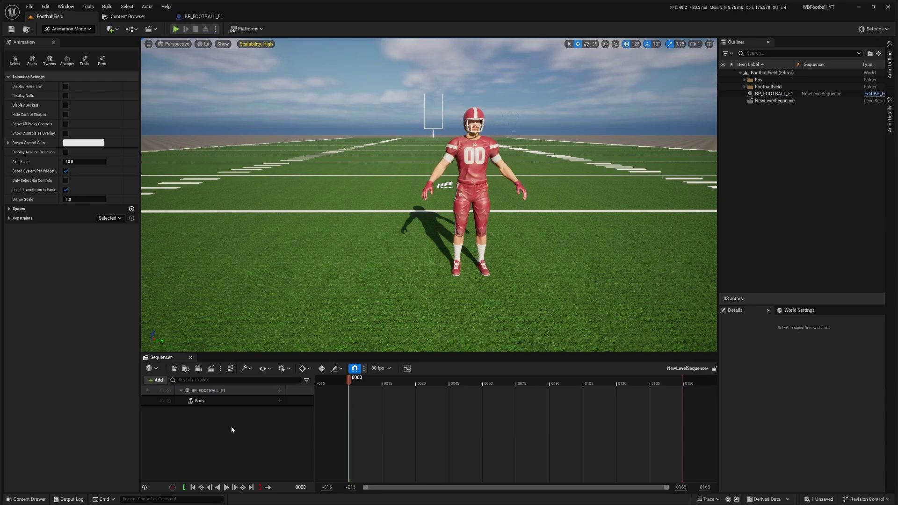
# Add the AS_MTN_FootballA_Action01 animation to the Body track and extend the playback range to the clip's end.
pyautogui.click(275, 403)
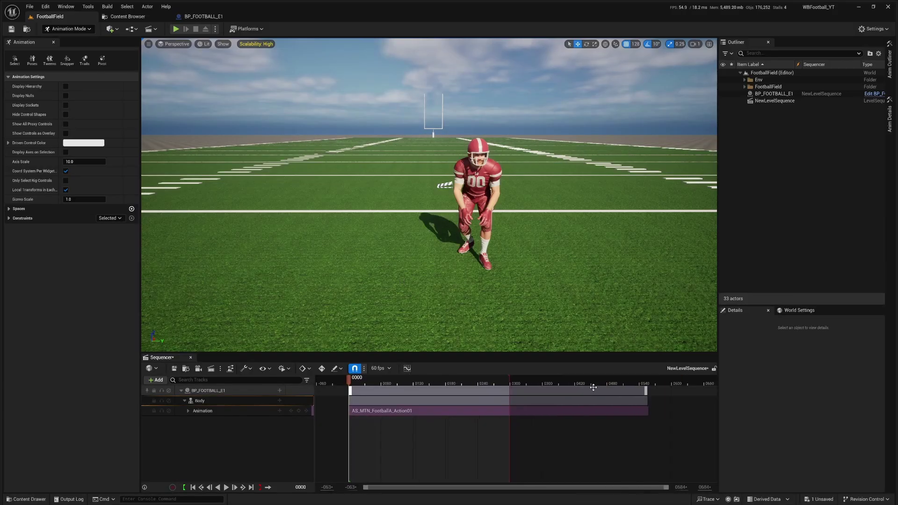
pyautogui.moveTo(480, 376); pyautogui.dragTo(597, 384)
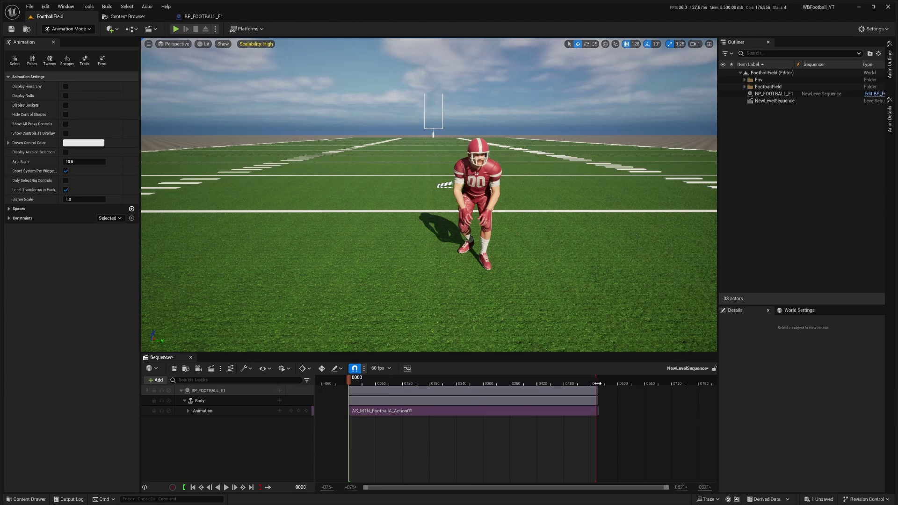
pyautogui.keyDown('ctrl'); pyautogui.scroll(5, 603, 384); pyautogui.keyUp('ctrl')
pyautogui.keyDown('ctrl'); pyautogui.scroll(-8, 591, 382); pyautogui.keyUp('ctrl')
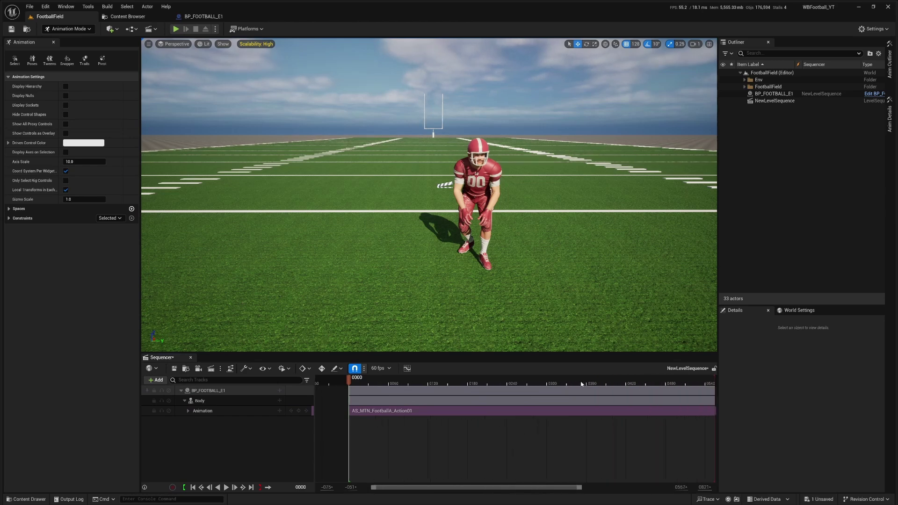
pyautogui.click(518, 382)
pyautogui.keyDown('ctrl'); pyautogui.scroll(5, 529, 382); pyautogui.keyUp('ctrl')
pyautogui.keyDown('ctrl'); pyautogui.scroll(4, 532, 385); pyautogui.keyUp('ctrl')
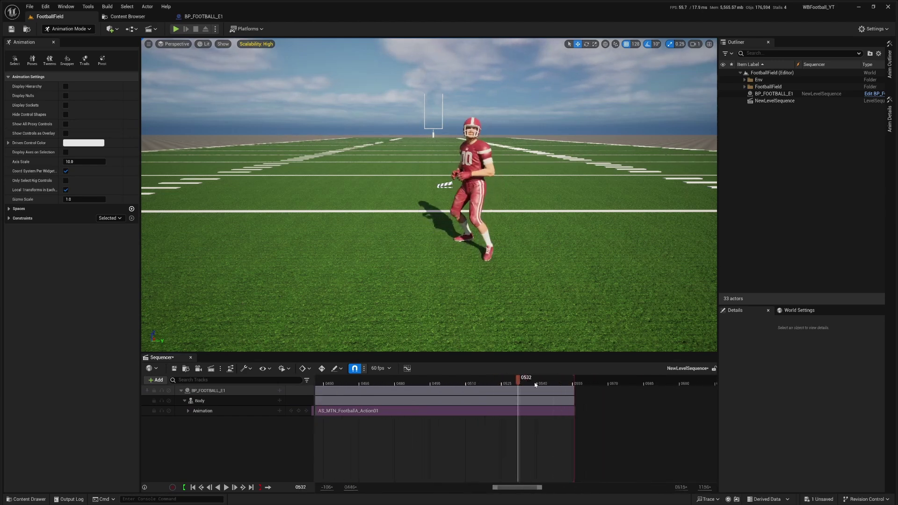
pyautogui.moveTo(604, 378); pyautogui.dragTo(606, 381)
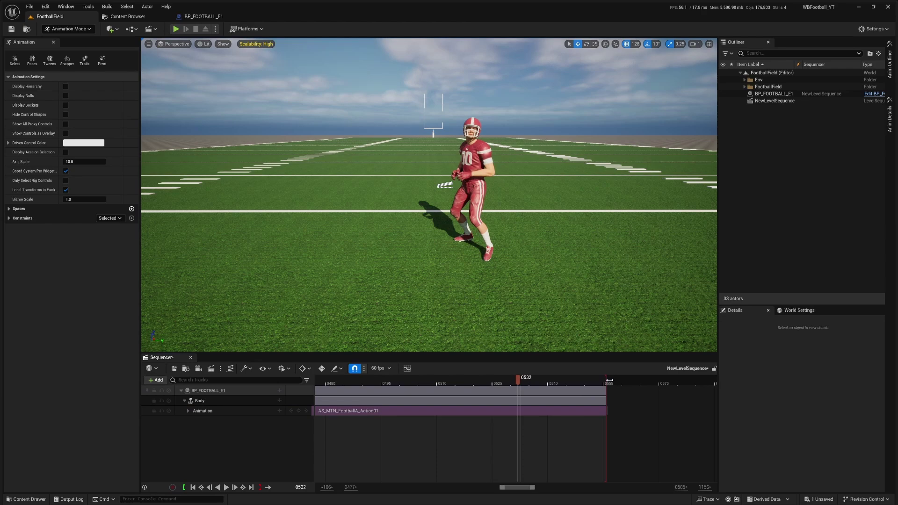
# Scrub and play the sequence with the player framed on the field to review the uniform in motion.
pyautogui.keyDown('ctrl'); pyautogui.scroll(-5, 485, 390); pyautogui.keyUp('ctrl')
pyautogui.moveTo(481, 382); pyautogui.dragTo(455, 382)
pyautogui.press('Home')
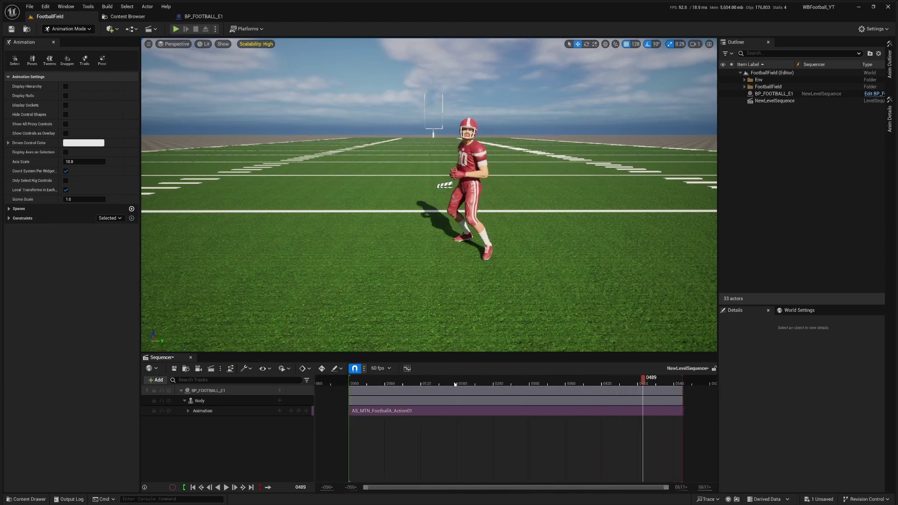
pyautogui.moveTo(514, 220); pyautogui.dragTo(557, 196, button='right')
pyautogui.press('w')
pyautogui.scroll(-1, 549, 192)
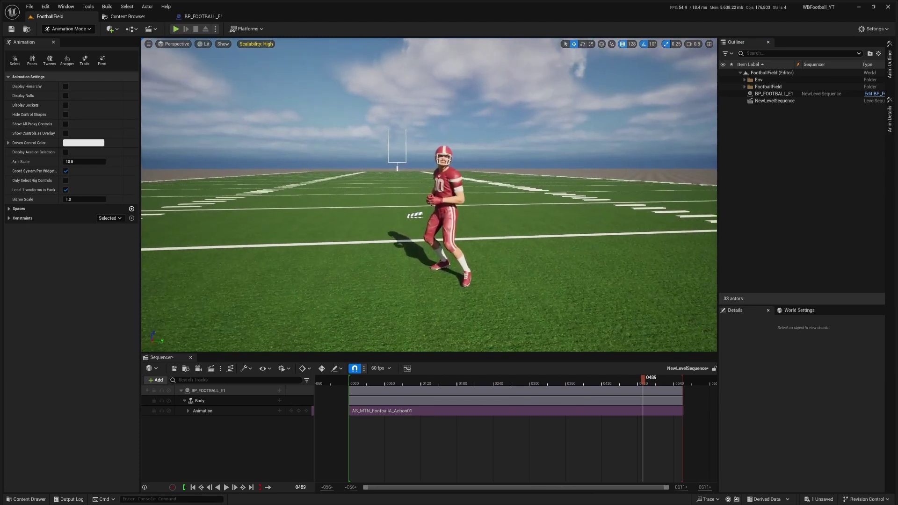
pyautogui.click(540, 385)
pyautogui.press('space')
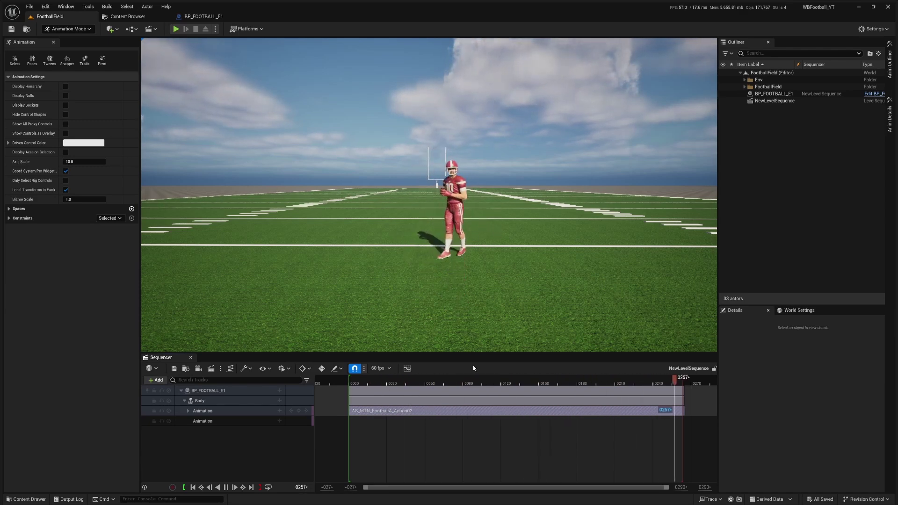
pyautogui.press('space')
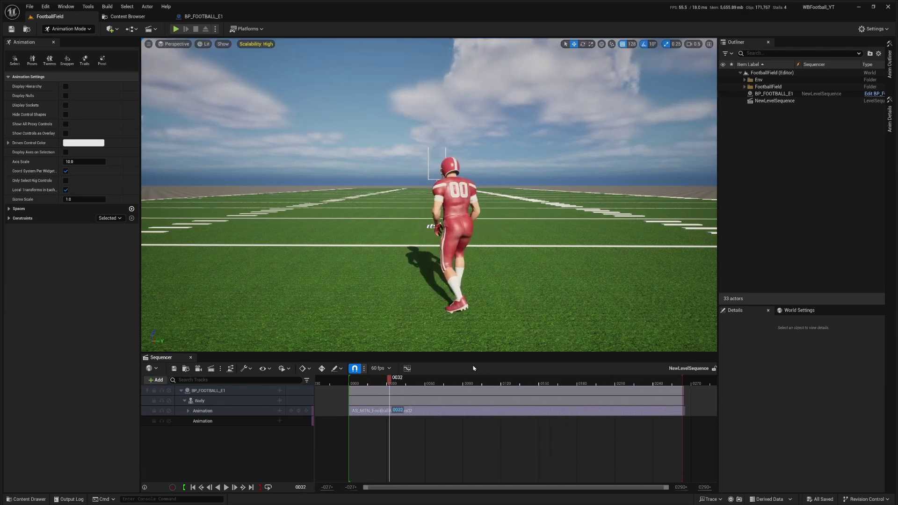
# Save the level sequence and close the Sequencer to return to the level view of the player.
pyautogui.click(174, 369)
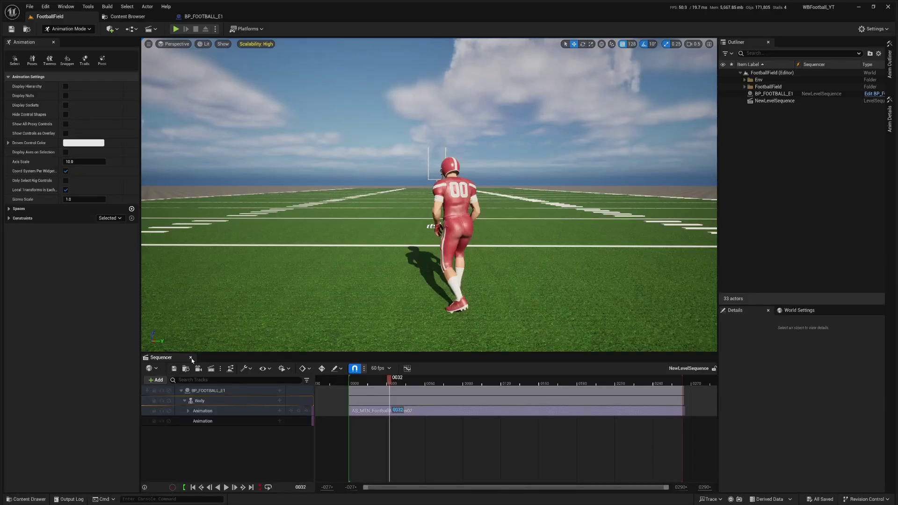
pyautogui.click(191, 358)
pyautogui.moveTo(406, 261); pyautogui.dragTo(358, 260, button='right')
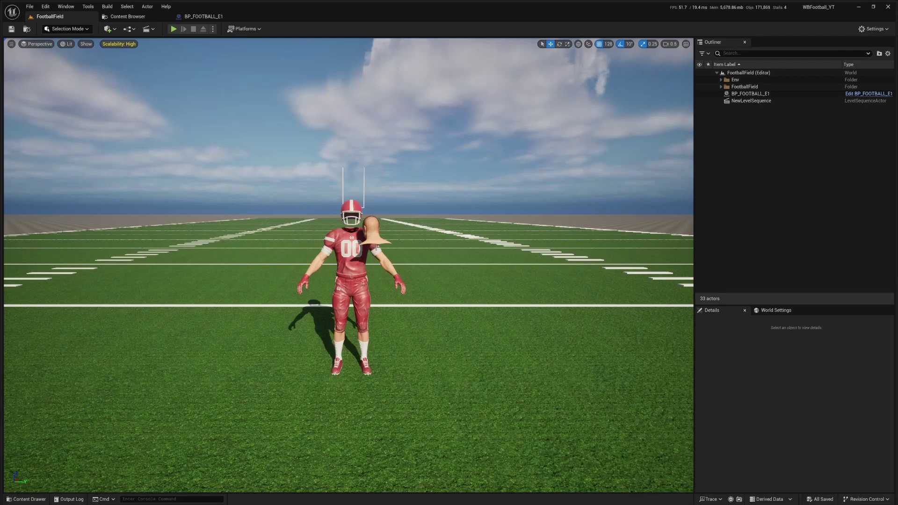
pyautogui.scroll(3, 377, 246)
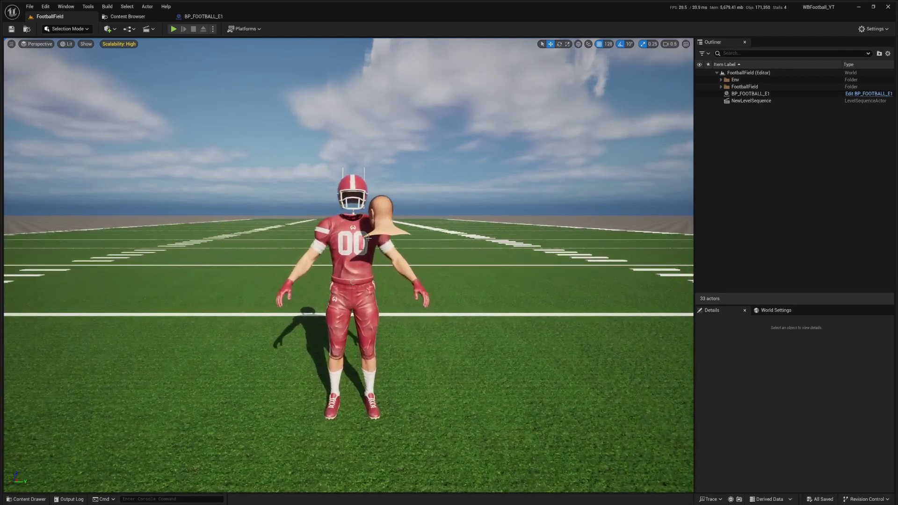
# Duplicate BP_FOOTBALL_E1 in the MetaHumans/FOOTBALL_E folder as BP_FOOTBALL_E2.
pyautogui.click(128, 16)
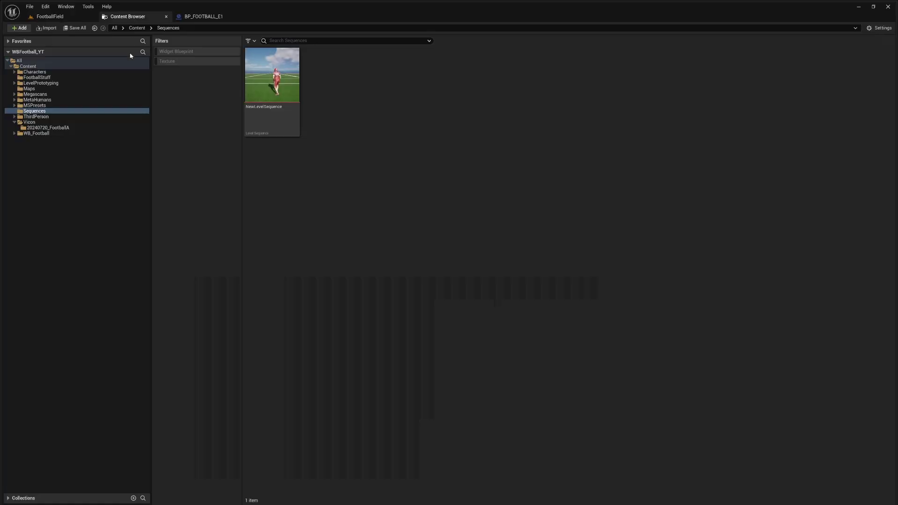
pyautogui.click(37, 100)
pyautogui.click(14, 100)
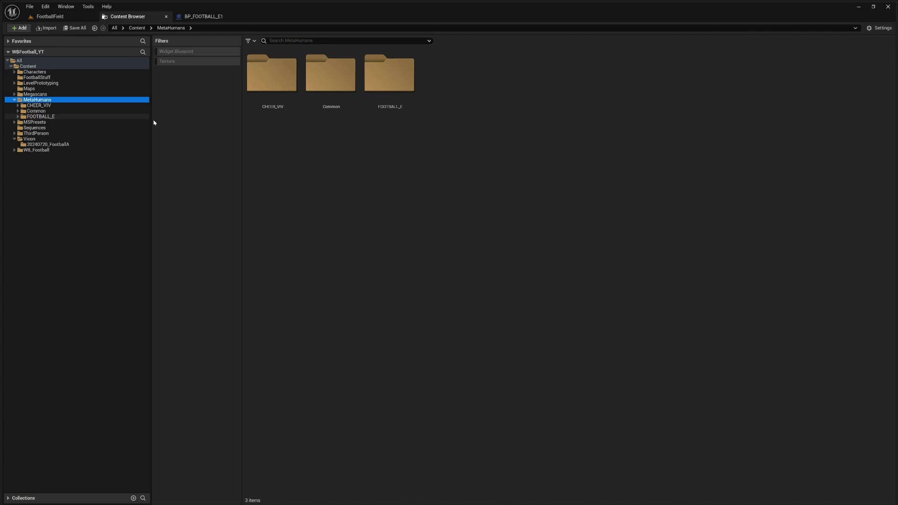
pyautogui.doubleClick(390, 73)
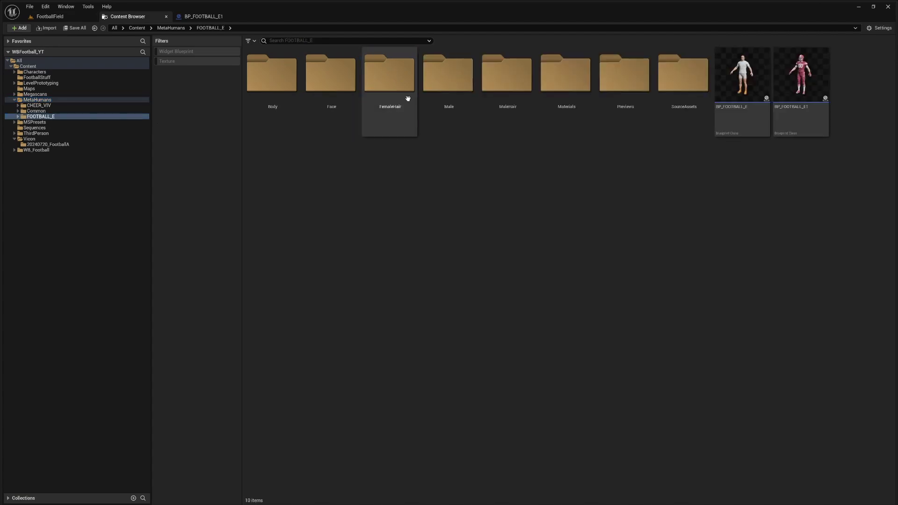
pyautogui.click(814, 83)
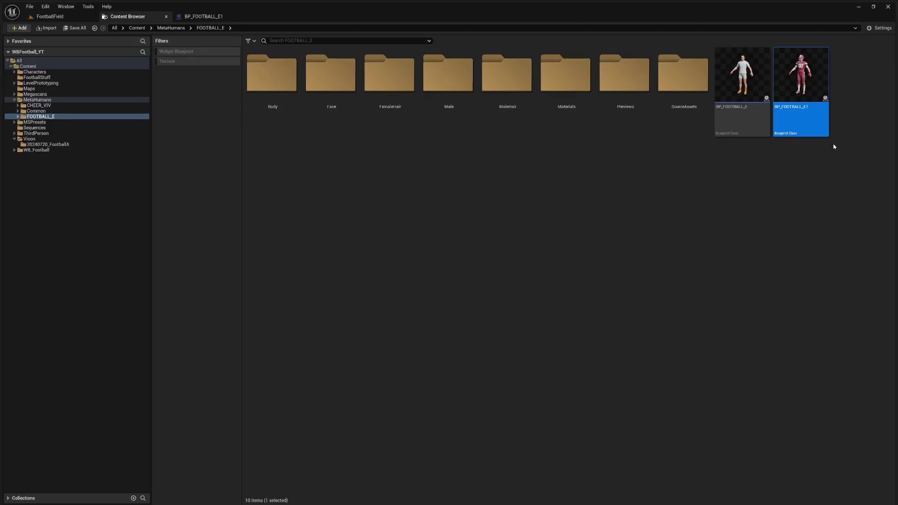
pyautogui.hotkey('ctrl', 'd')
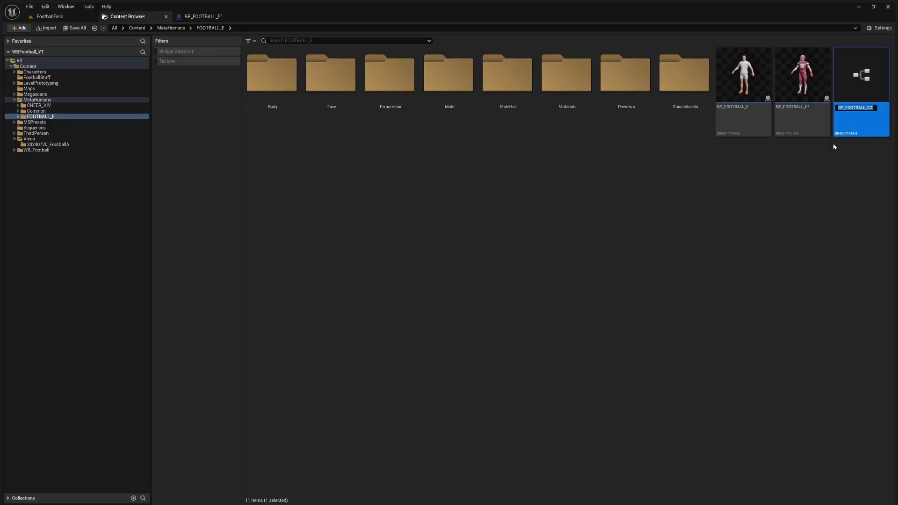
pyautogui.press('Return')
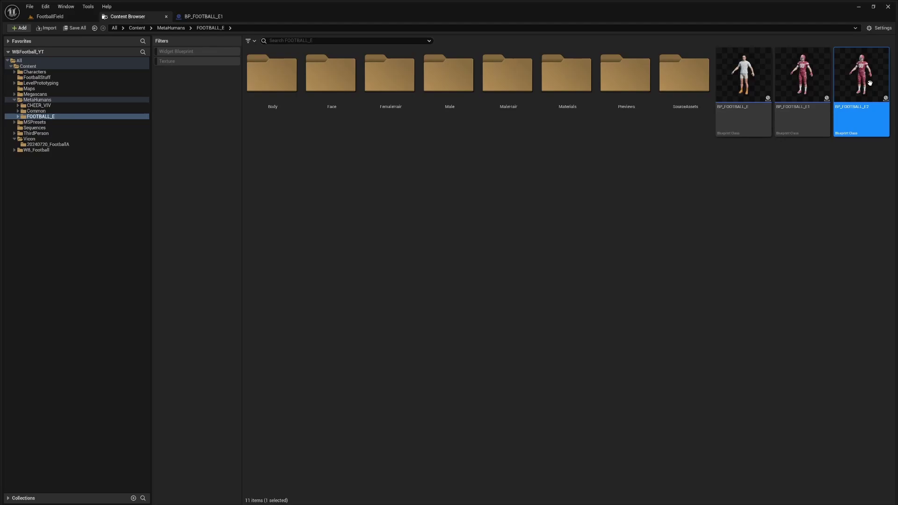
# Open the BP_FOOTBALL_E2 blueprint and frame the uniformed player in its 3D viewport.
pyautogui.doubleClick(869, 76)
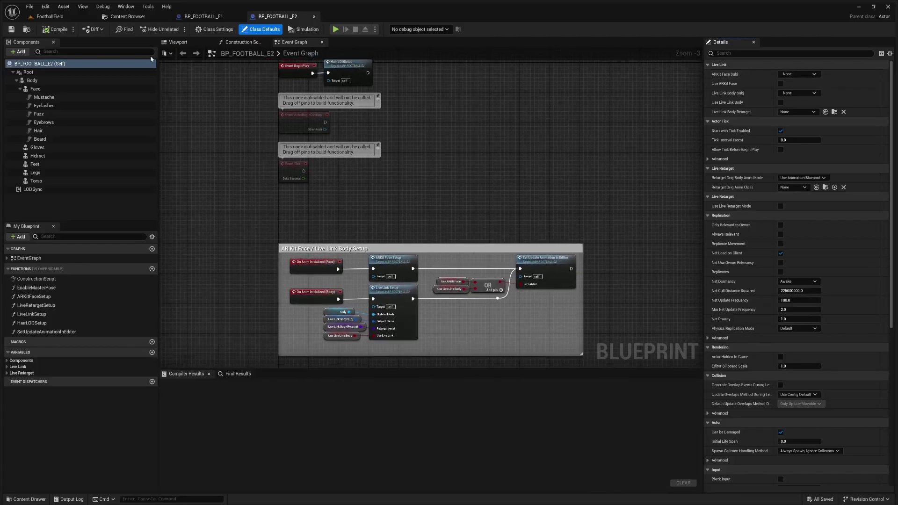
pyautogui.click(179, 43)
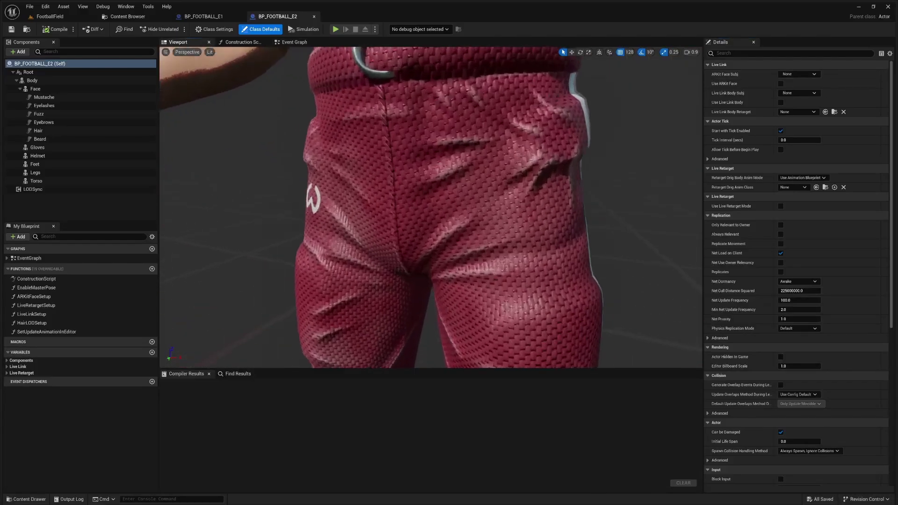
pyautogui.moveTo(430, 207); pyautogui.dragTo(486, 210, button='right')
pyautogui.press('s')
pyautogui.moveTo(407, 123); pyautogui.dragTo(393, 112, button='right')
pyautogui.press('w')
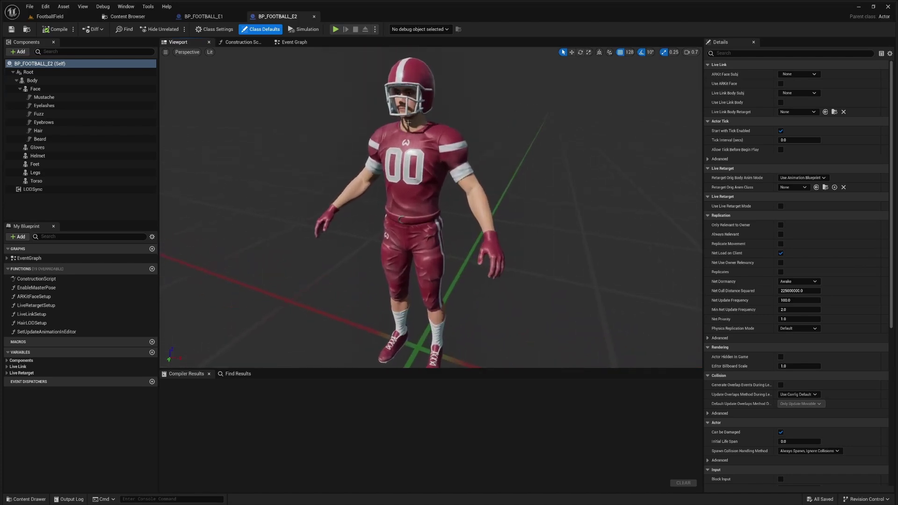
# Change the Helmet and Torso component materials to their green-and-yellow team variants.
pyautogui.click(413, 71)
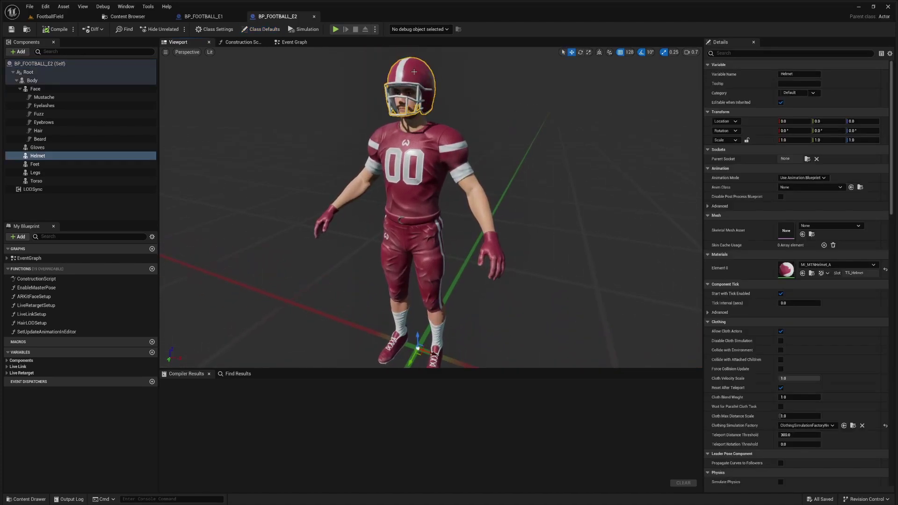
pyautogui.click(821, 265)
pyautogui.scroll(-1, 851, 375)
pyautogui.click(845, 393)
pyautogui.click(456, 143)
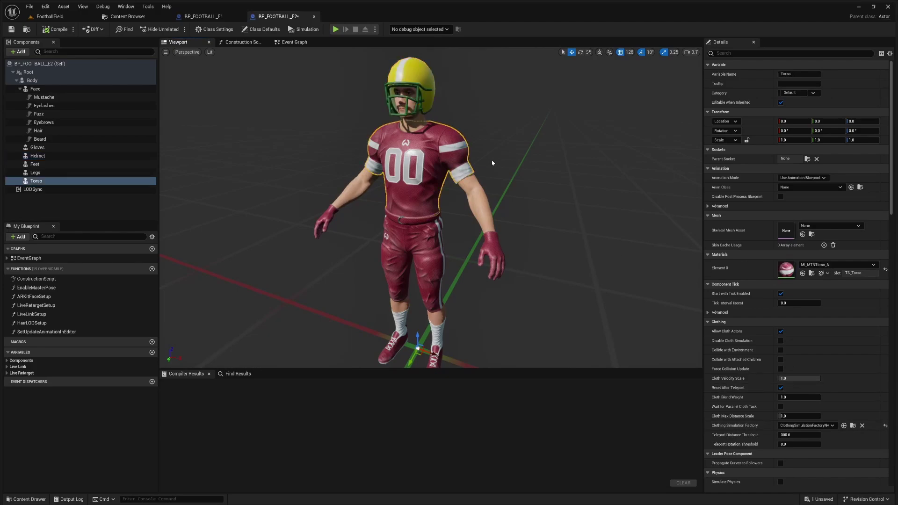
pyautogui.click(837, 265)
pyautogui.click(851, 402)
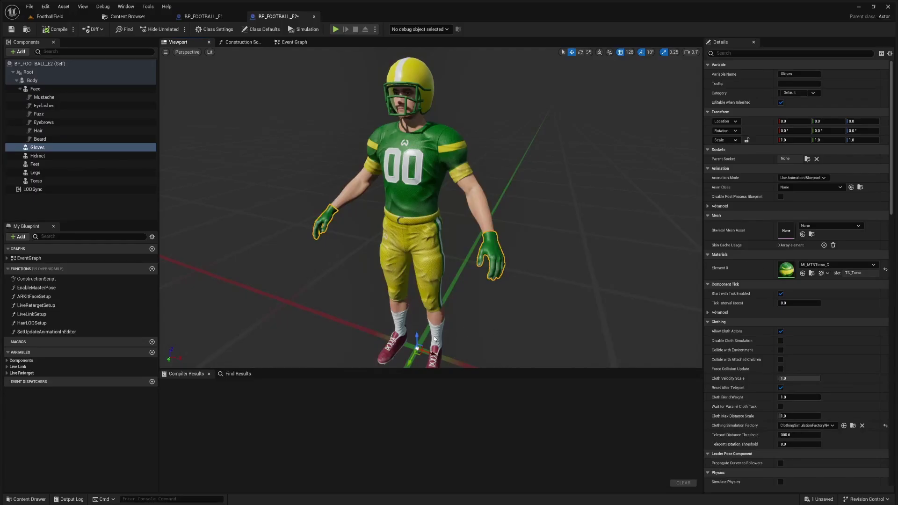
# Set the Feet component's material to MI_MTNFeet_C and check the complete green-and-yellow uniform in the viewport.
pyautogui.click(431, 337)
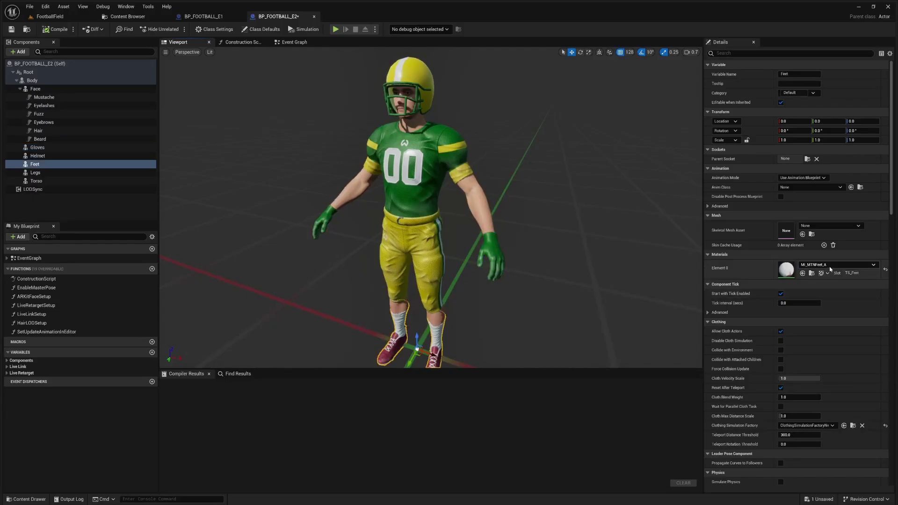
pyautogui.click(837, 265)
pyautogui.click(40, 125)
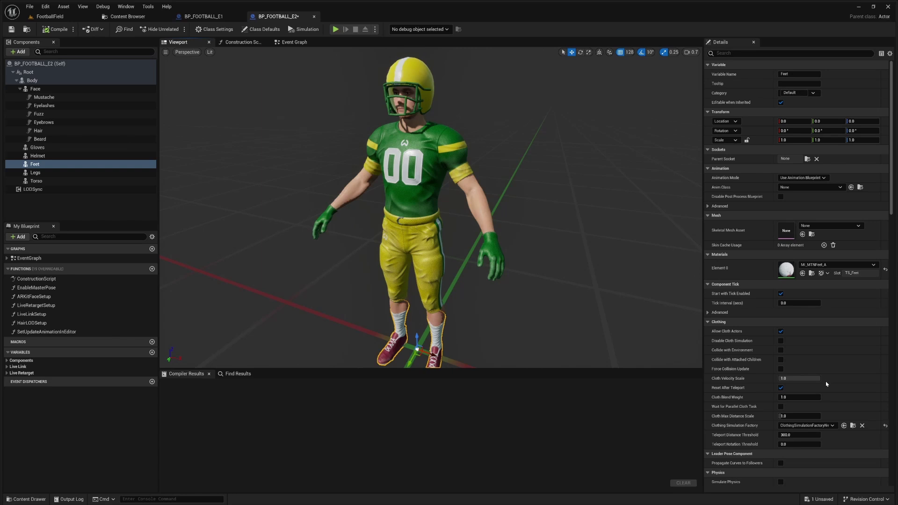
pyautogui.scroll(-4, 516, 152)
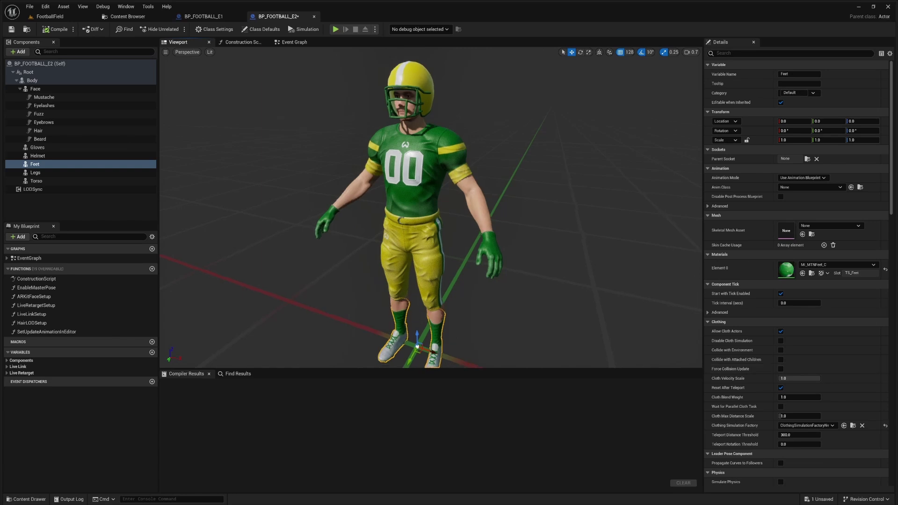
pyautogui.click(131, 208)
pyautogui.scroll(4, 430, 208)
pyautogui.scroll(-5, 430, 207)
pyautogui.scroll(2, 430, 207)
pyautogui.scroll(-2, 430, 207)
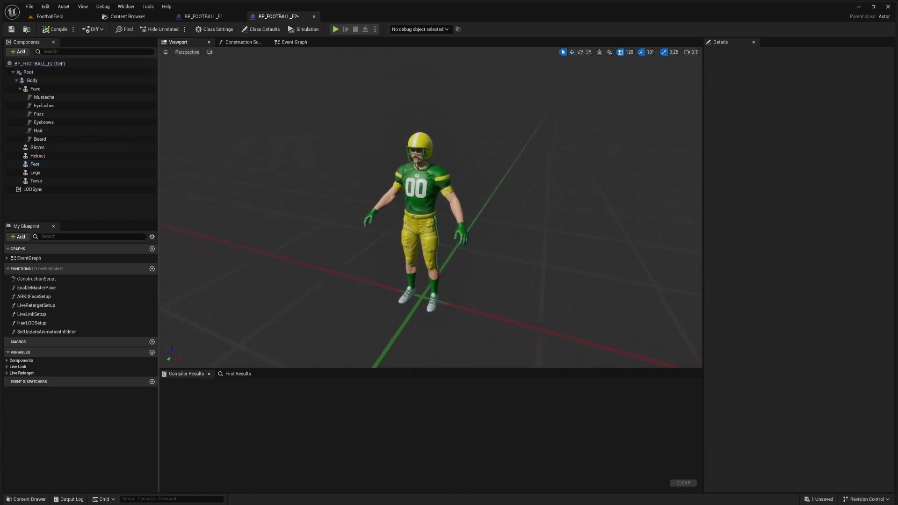
# Place BP_FOOTBALL_E2 at X 1328 in front of the red player, rotate it to 270° to face that player, and save.
pyautogui.scroll(2, 423, 201)
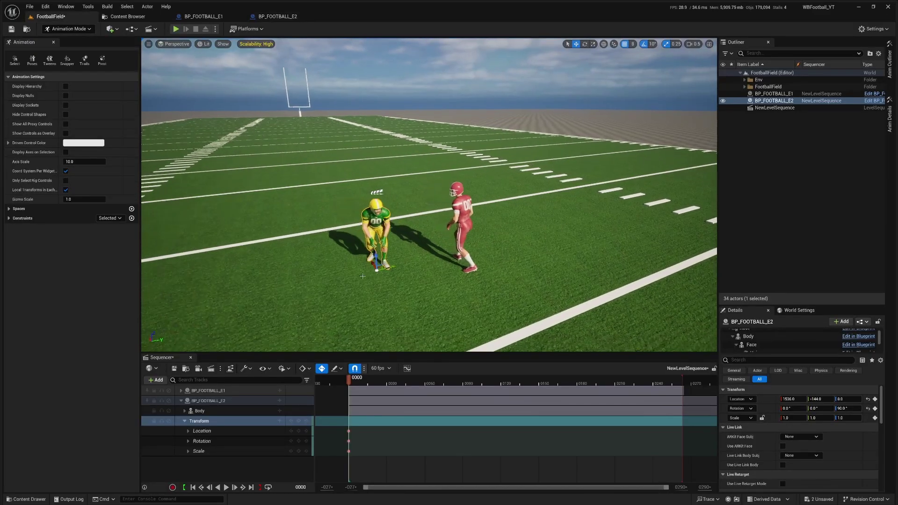
pyautogui.moveTo(439, 333); pyautogui.dragTo(439, 326)
pyautogui.scroll(-3, 439, 326)
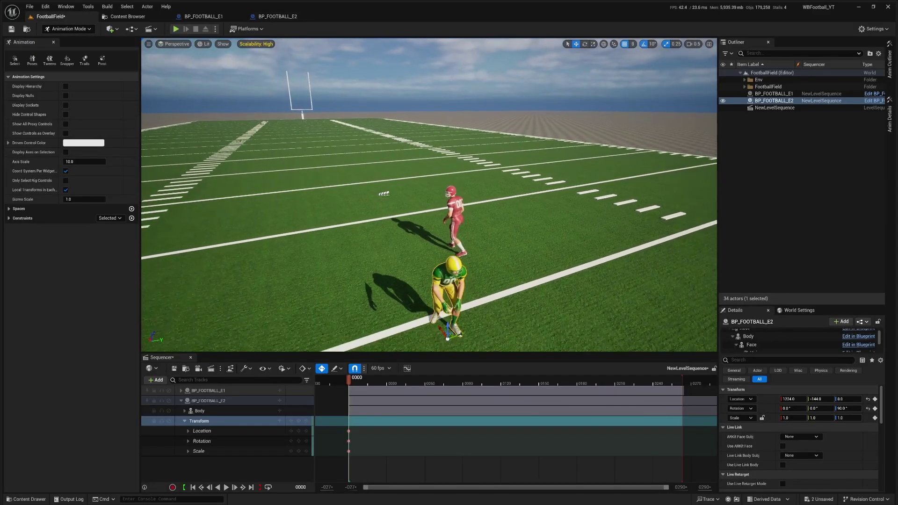
pyautogui.press('e')
pyautogui.moveTo(439, 280); pyautogui.dragTo(448, 318)
pyautogui.press('w')
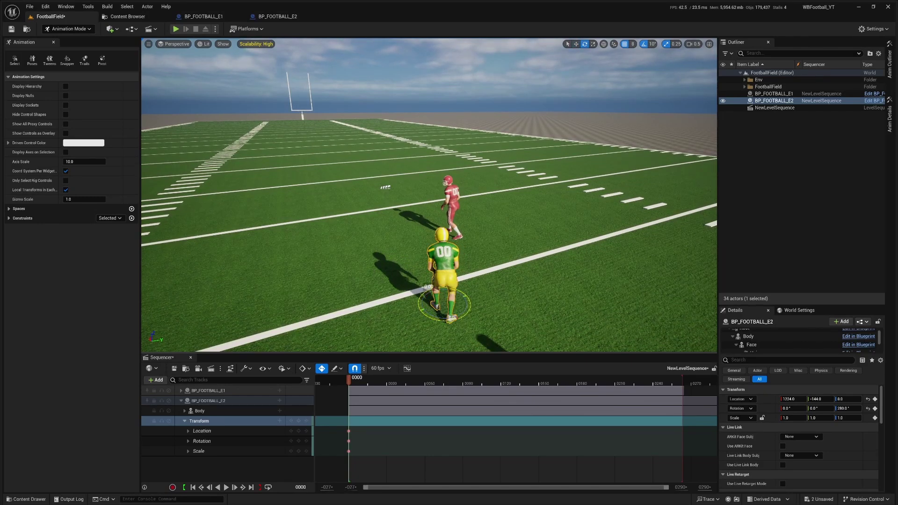
pyautogui.moveTo(427, 286); pyautogui.dragTo(416, 269)
pyautogui.press('w')
pyautogui.moveTo(416, 269)
pyautogui.mouseDown(button='right')
pyautogui.moveTo(410, 259)
pyautogui.moveTo(431, 276)
pyautogui.mouseUp(button='right')
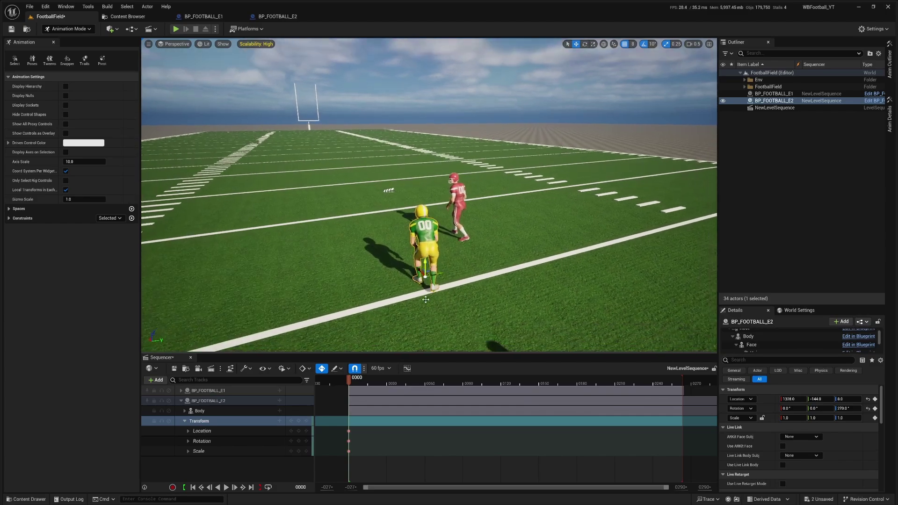
pyautogui.hotkey('ctrl', 's')
# Play the level sequence to preview both players' animations facing each other, then stop playback.
pyautogui.click(404, 380)
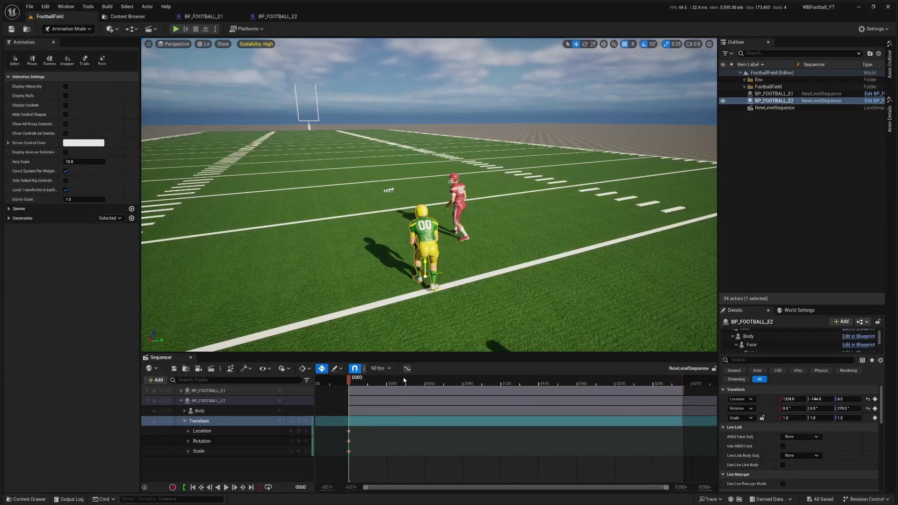
pyautogui.press('space')
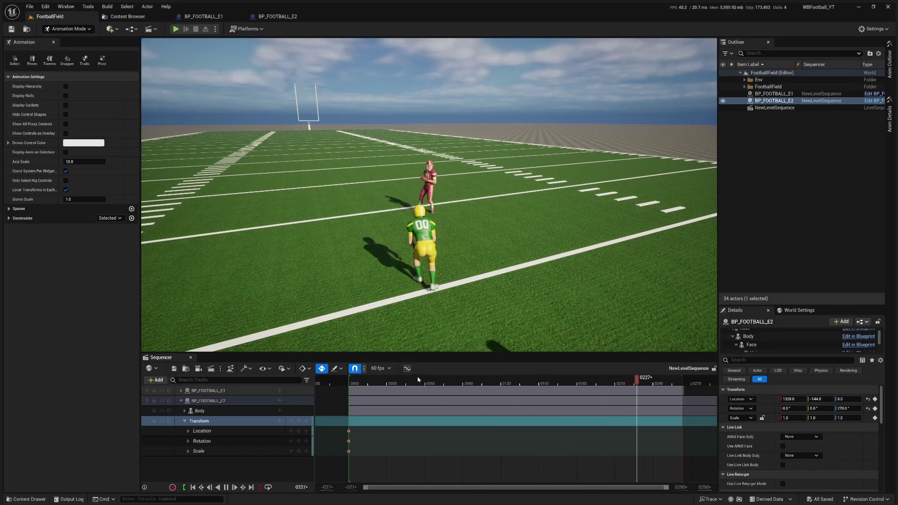
pyautogui.press('space')
# Collapse the Animation panel to the sidebar and extend the sequence's playback end to the end of BP_FOOTBALL_E2's animation.
pyautogui.scroll(-5, 524, 384)
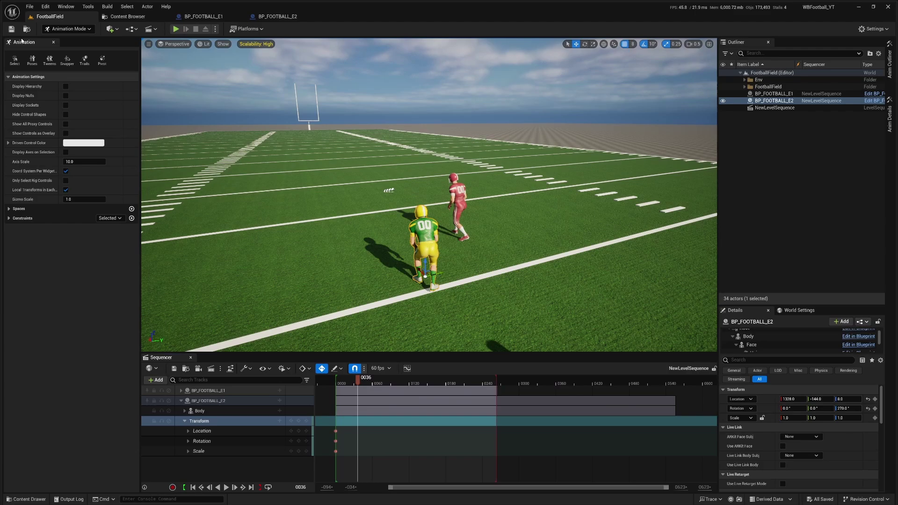
pyautogui.rightClick(41, 43)
pyautogui.click(50, 66)
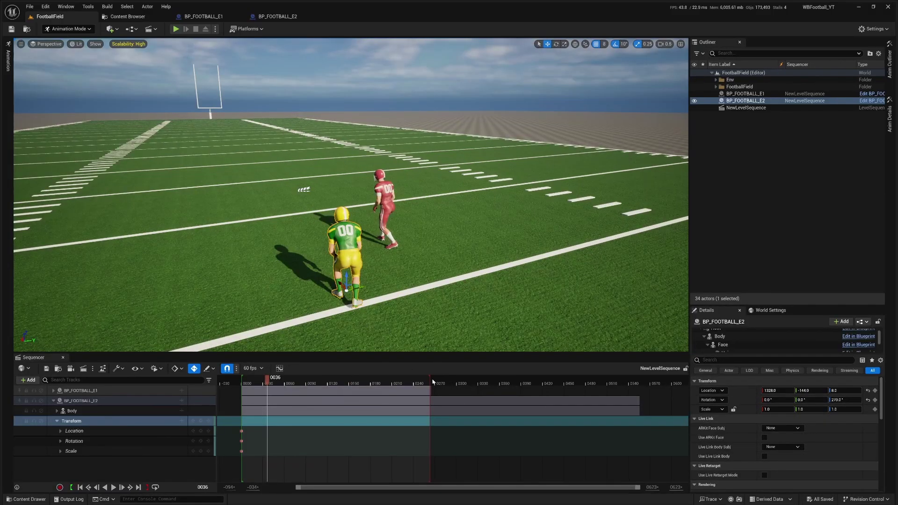
pyautogui.moveTo(431, 382); pyautogui.dragTo(641, 383)
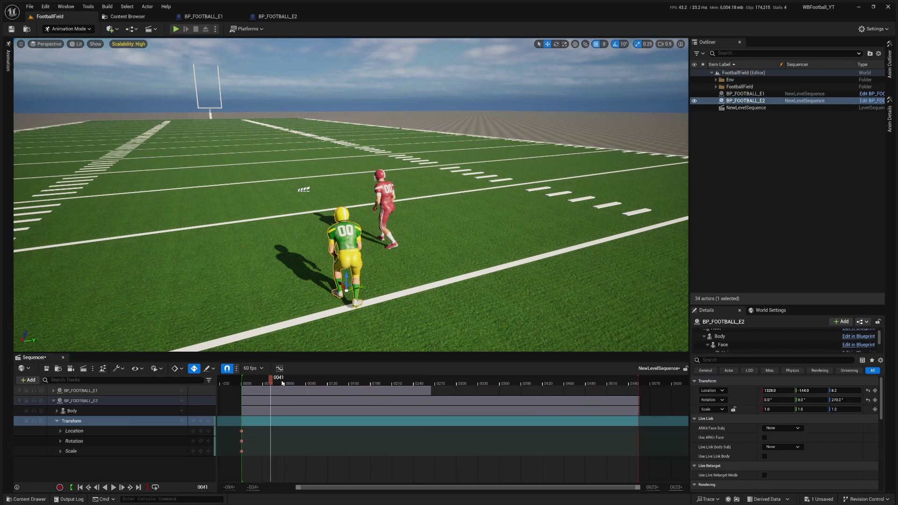
# Scrub through the extended animation of the green-and-yellow player and set the playback start at frame 352.
pyautogui.moveTo(282, 383); pyautogui.dragTo(566, 390)
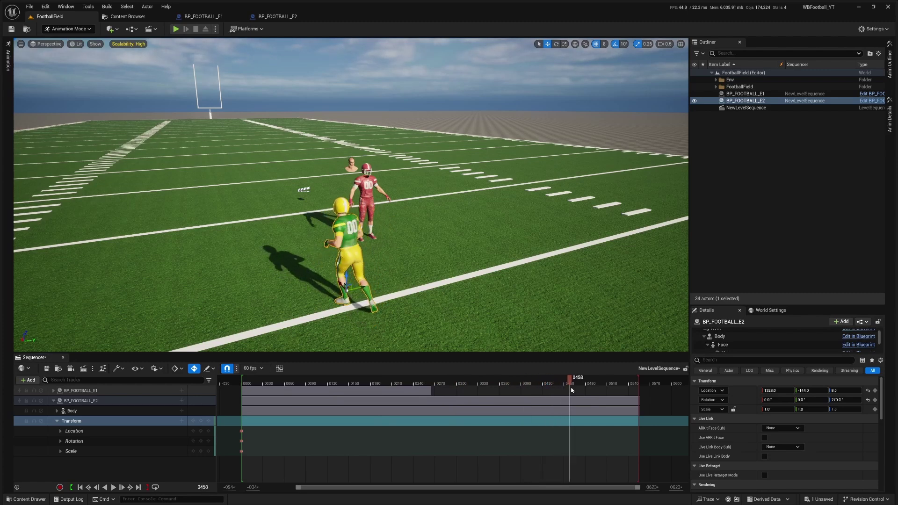
pyautogui.moveTo(571, 390); pyautogui.dragTo(567, 390)
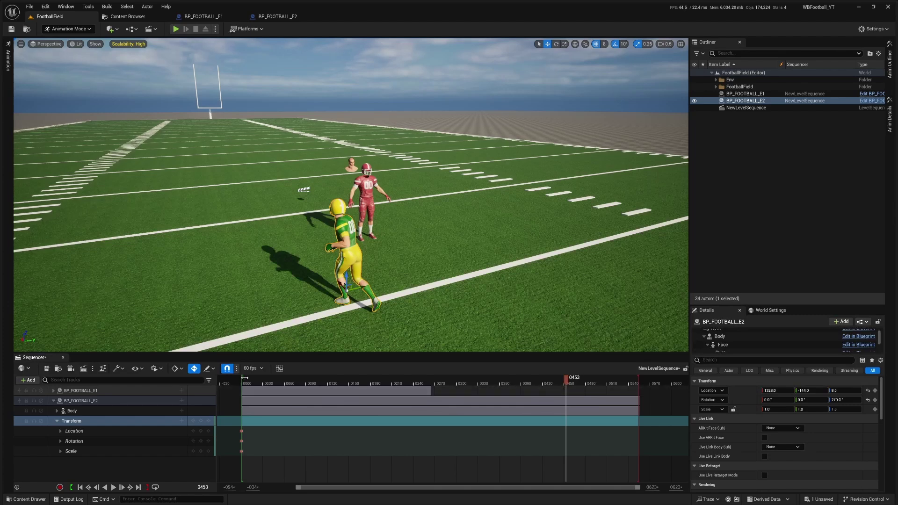
pyautogui.moveTo(244, 377)
pyautogui.mouseDown()
pyautogui.moveTo(555, 379)
pyautogui.moveTo(479, 381)
pyautogui.mouseUp()
pyautogui.hscroll(5, 539, 384)
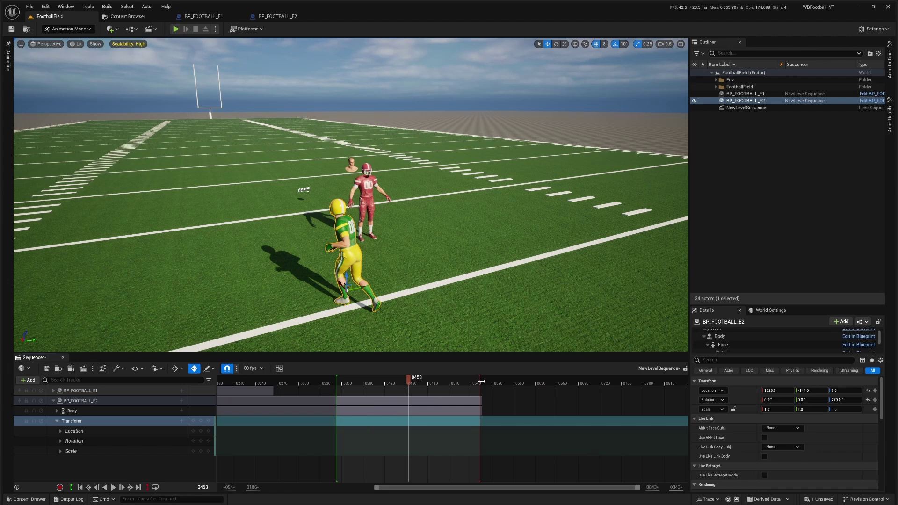
# Shift BP_FOOTBALL_E1's animation section to begin just before the playback start and scrub to check its timing against BP_FOOTBALL_E2.
pyautogui.click(248, 393)
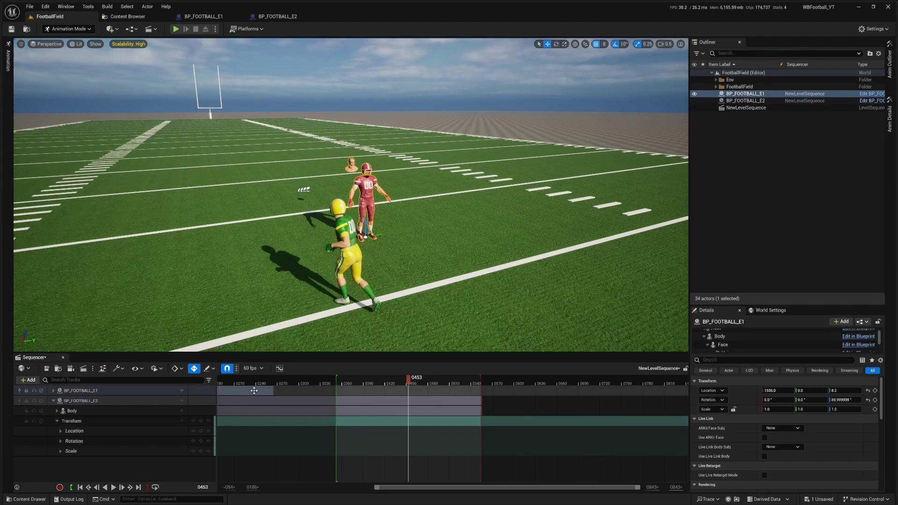
pyautogui.moveTo(254, 390); pyautogui.dragTo(496, 396)
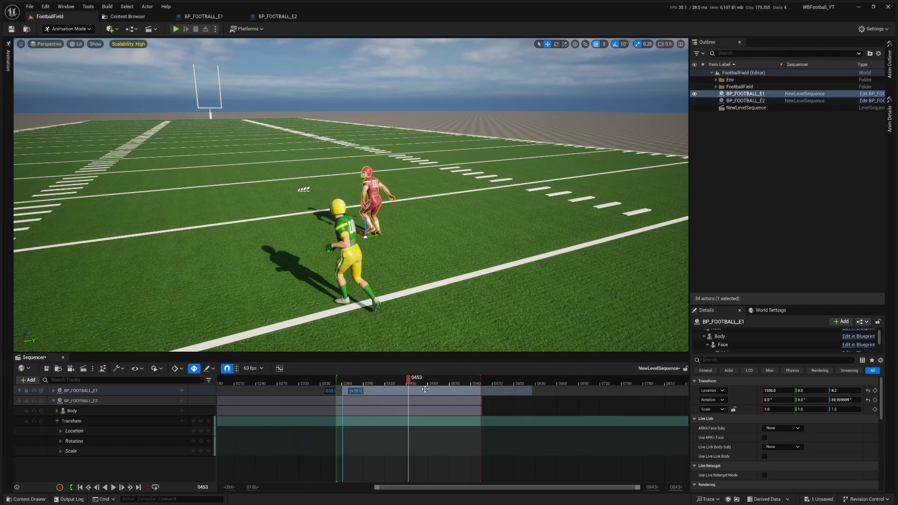
pyautogui.moveTo(407, 380); pyautogui.dragTo(360, 389)
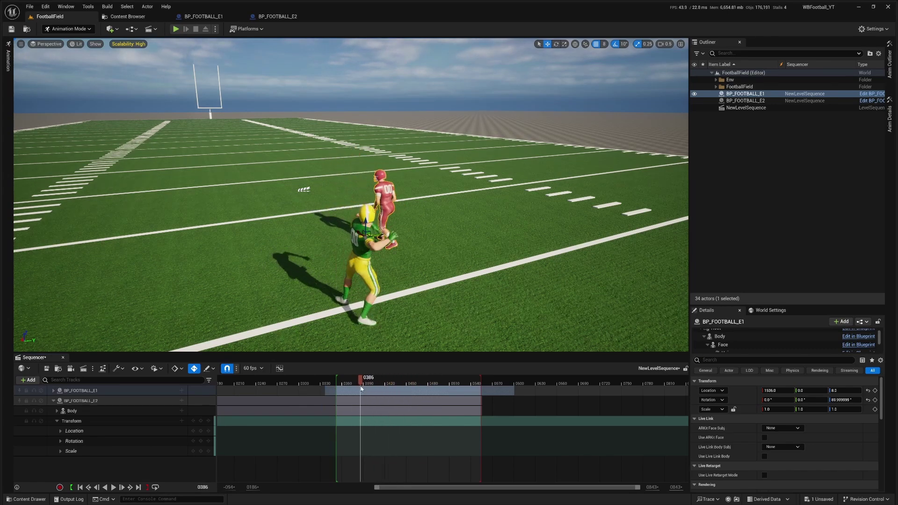
# Show BP_FOOTBALL_E1's tracks instead of BP_FOOTBALL_E2's and give BP_FOOTBALL_E1 a Transform track keyed at frame 352.
pyautogui.click(724, 240)
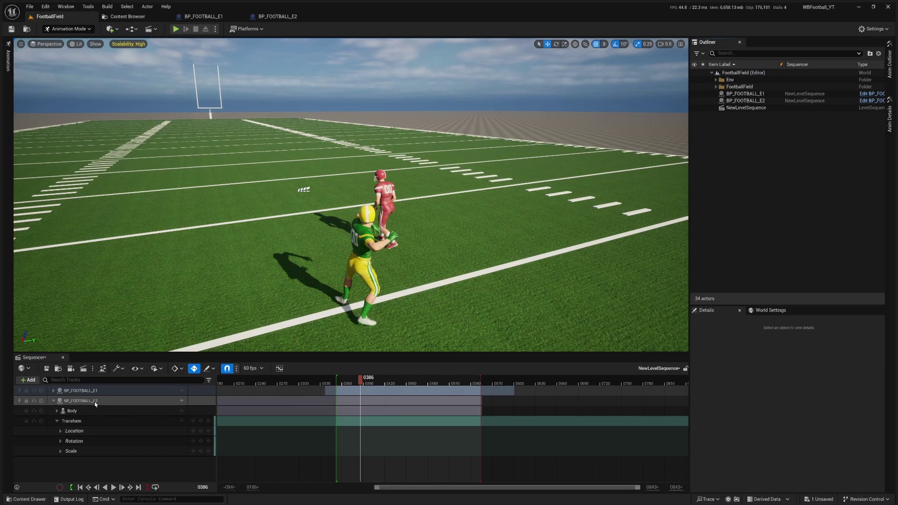
pyautogui.click(54, 401)
pyautogui.click(53, 391)
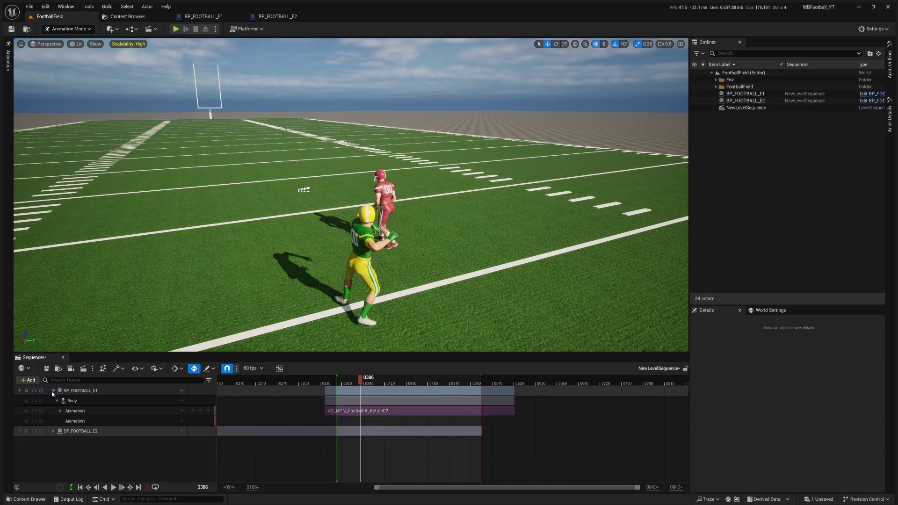
pyautogui.click(56, 400)
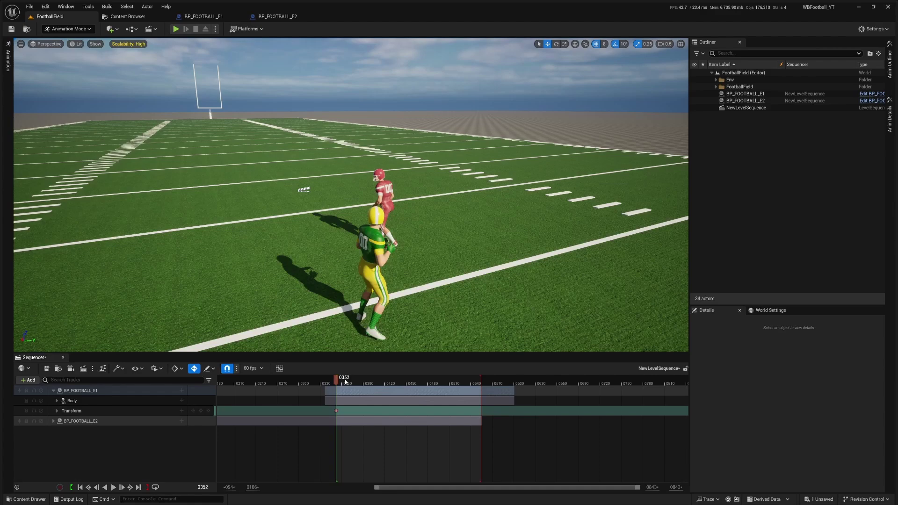
# Move BP_FOOTBALL_E1 farther downfield from BP_FOOTBALL_E2 and frame both players from a low angle beside the green-and-yellow player.
pyautogui.moveTo(441, 224); pyautogui.dragTo(411, 217, button='right')
pyautogui.click(411, 217)
pyautogui.moveTo(391, 225); pyautogui.dragTo(296, 184)
pyautogui.moveTo(296, 184); pyautogui.dragTo(299, 185, button='right')
pyautogui.moveTo(349, 315); pyautogui.dragTo(348, 316, button='right')
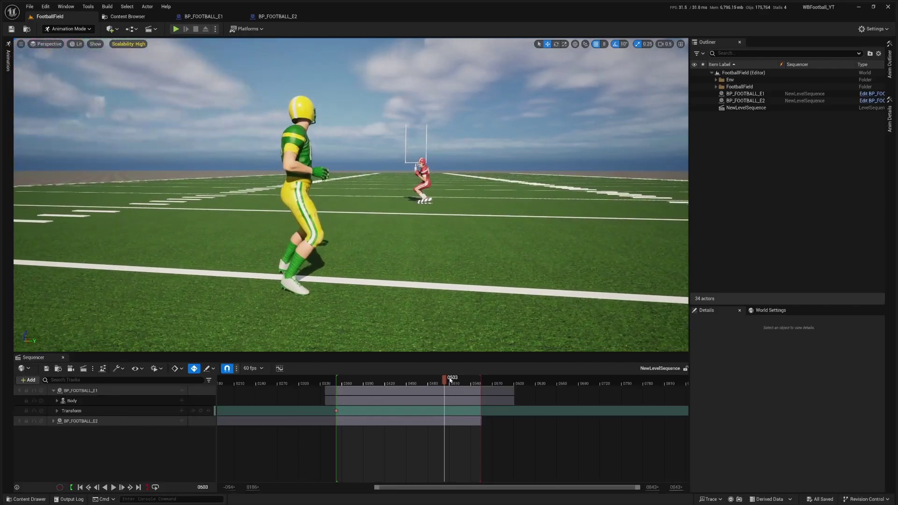
# Return to the playback start at frame 352, fit the timeline to the playback range, and play the sequence.
pyautogui.press('Up')
pyautogui.press('f')
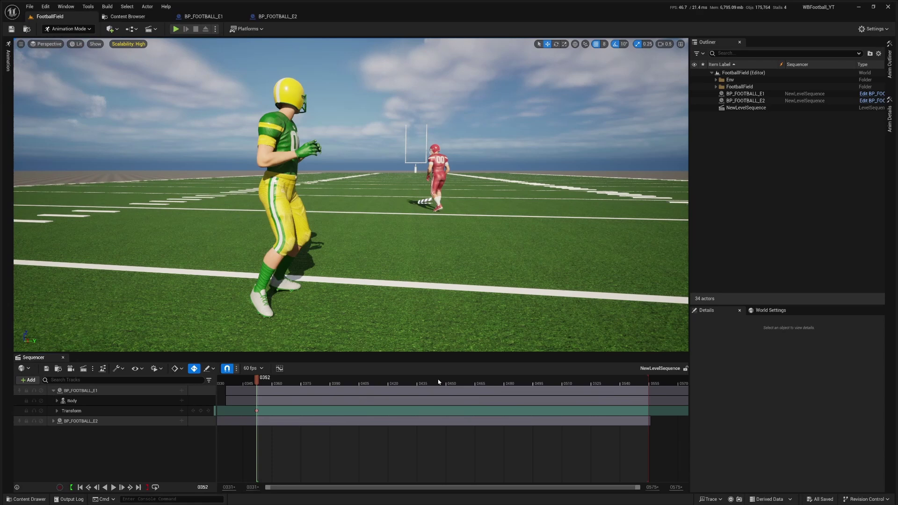
pyautogui.press('space')
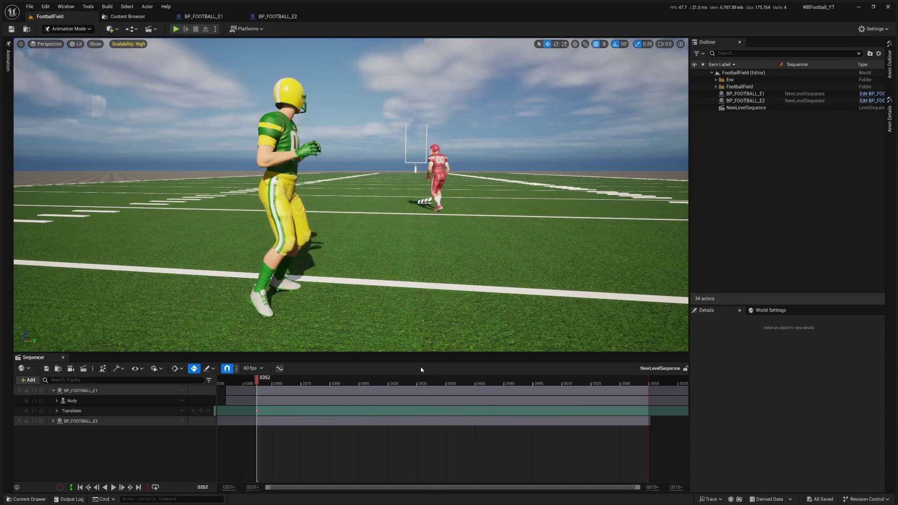